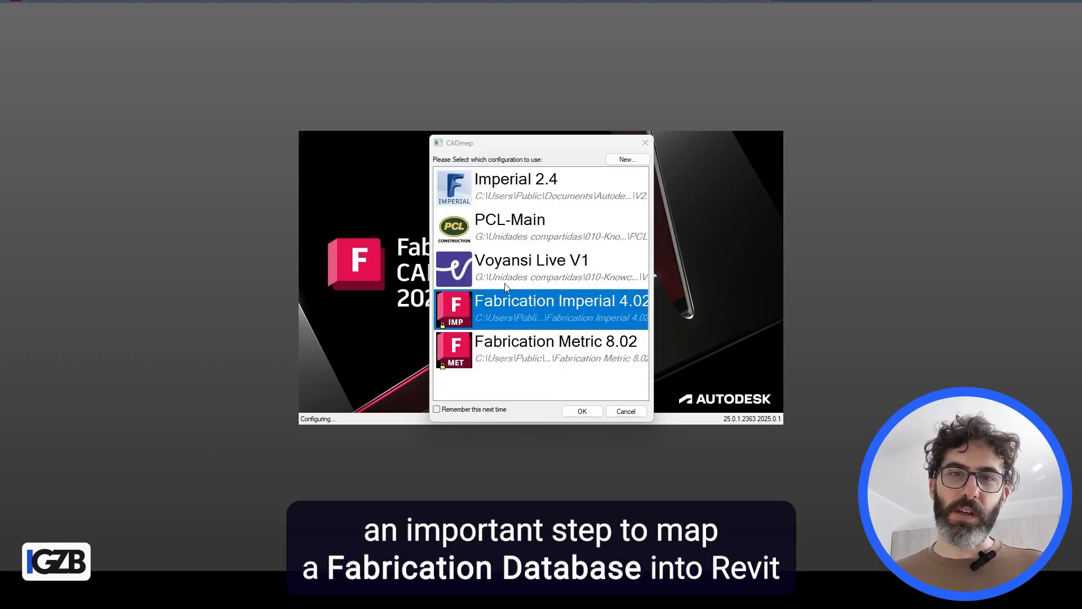
Start a new configuration link and create a folder named Test Mapping Database inside the Fabrication 2025 folder
{"action": "left_click", "coordinate": [630, 159]}
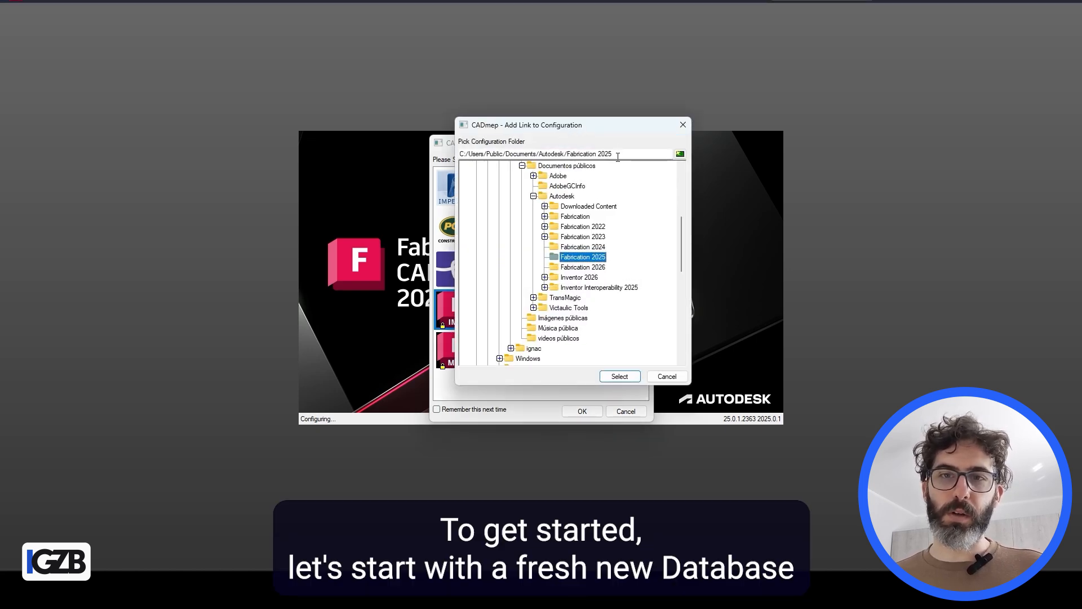
{"action": "left_click", "coordinate": [680, 153]}
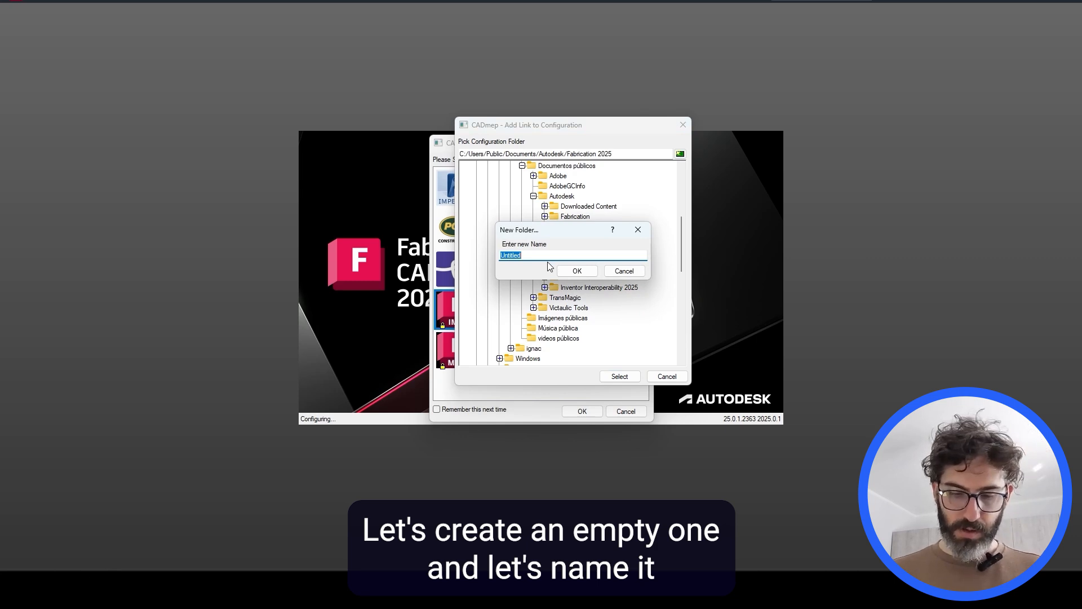
{"action": "type", "text": "Test Mapping Data"}
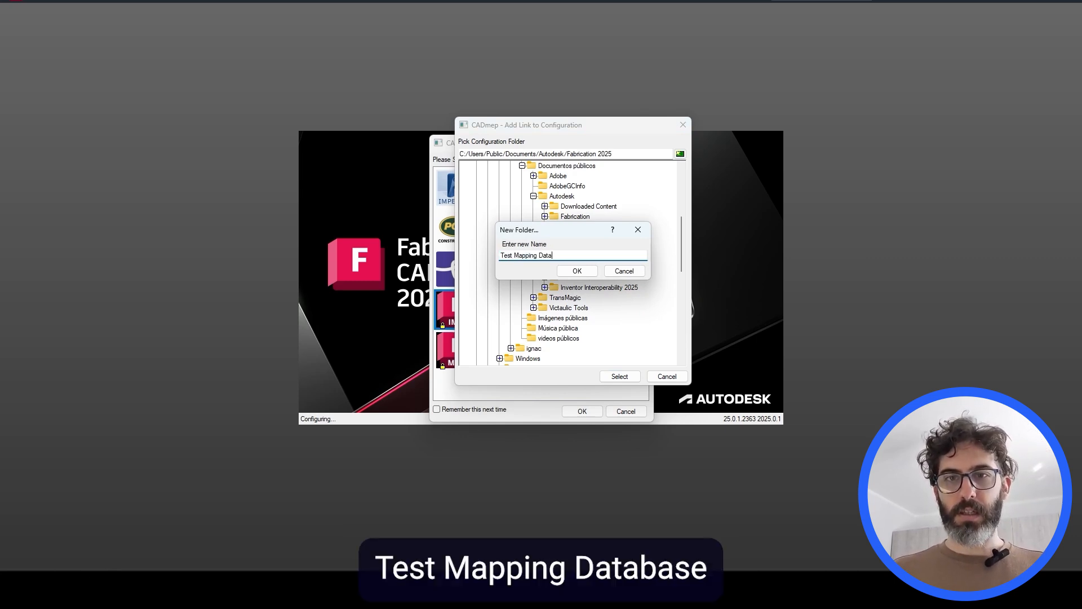
{"action": "type", "text": "base"}
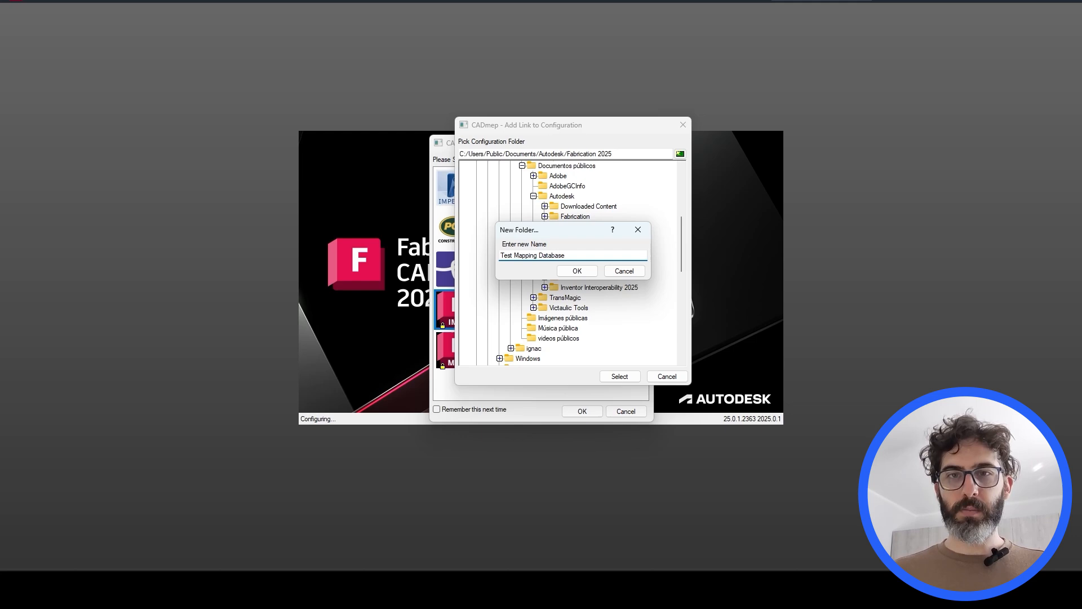
{"action": "left_click", "coordinate": [577, 272]}
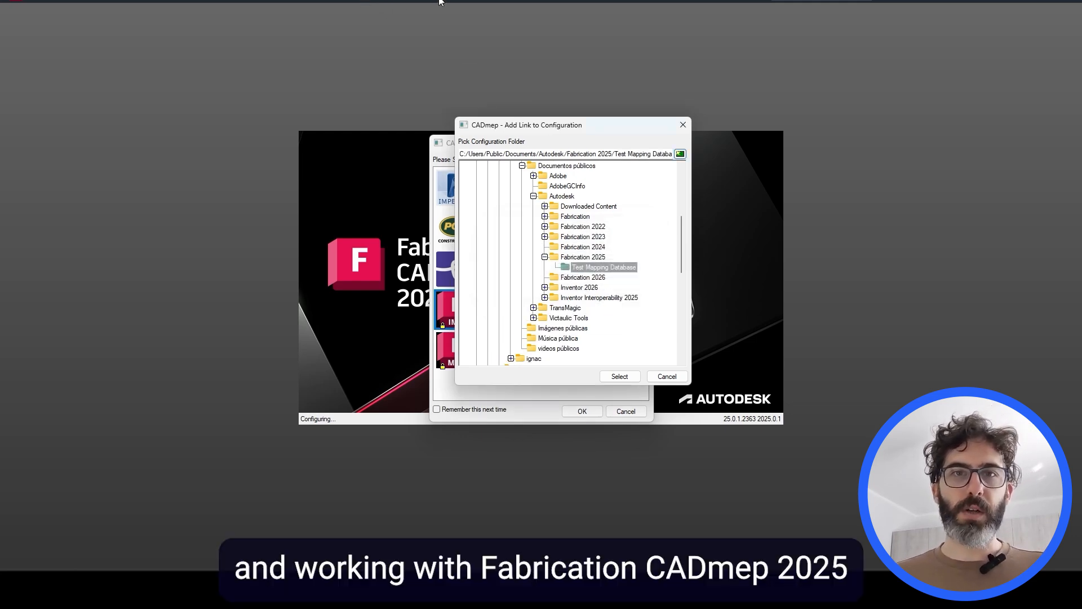
Use the Test Mapping Database folder for the new configuration and create an empty configuration there
{"action": "left_click", "coordinate": [620, 377]}
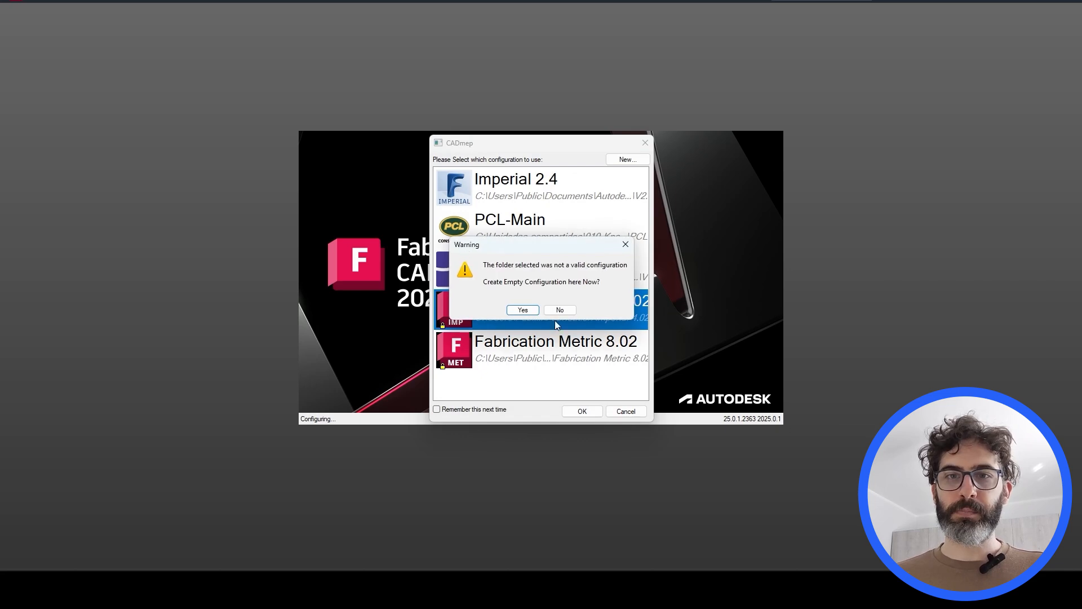
{"action": "left_click", "coordinate": [527, 312]}
{"action": "left_click", "coordinate": [540, 358]}
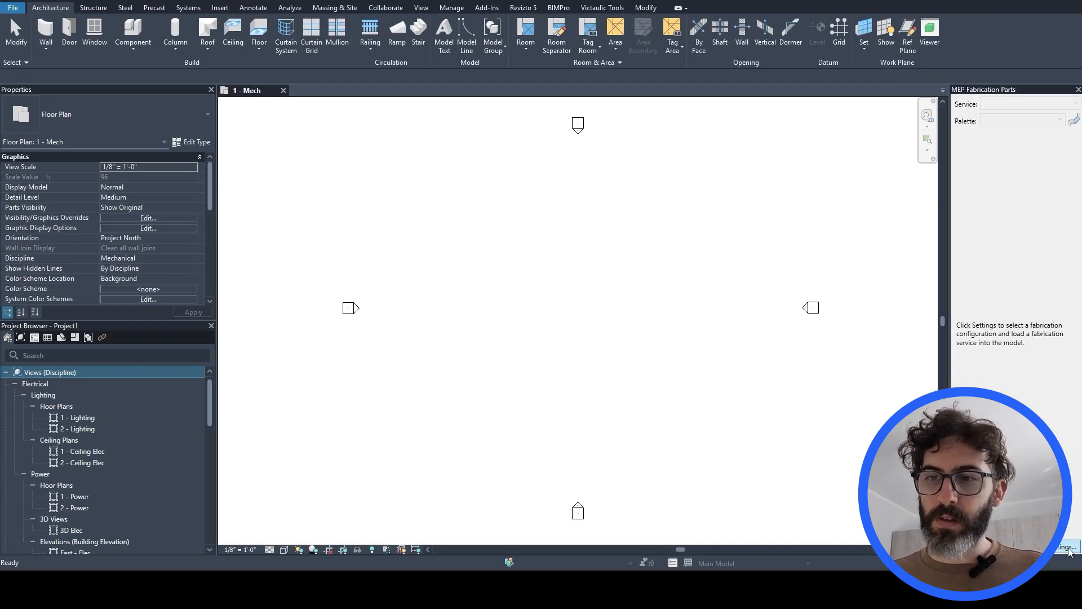
Switch to Revit and check which fabrication configurations the fabrication settings offer, without choosing one
{"action": "left_click", "coordinate": [1069, 548]}
{"action": "left_click", "coordinate": [485, 166]}
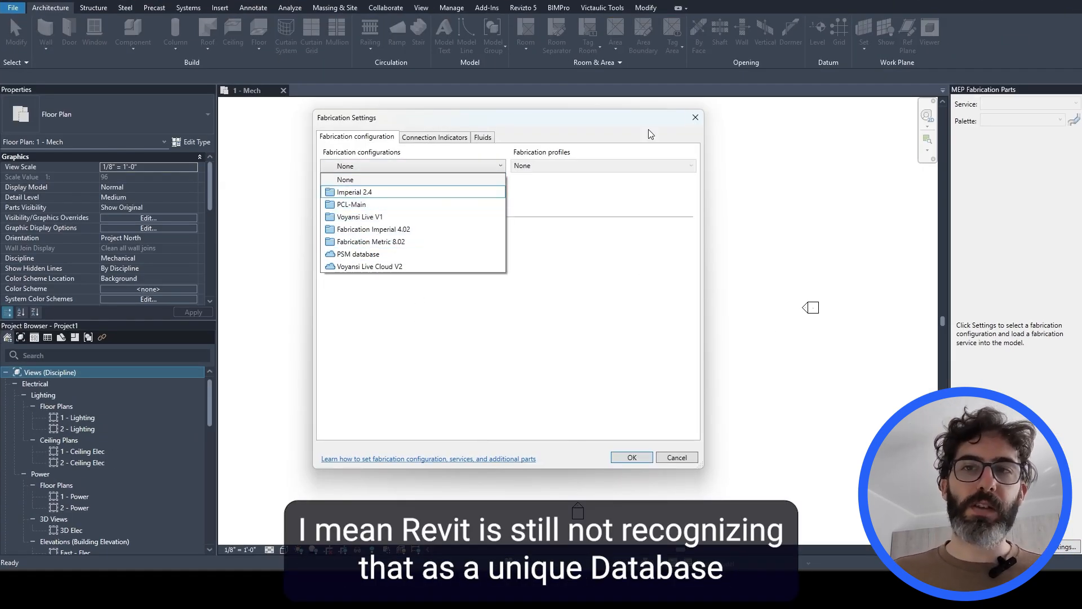
{"action": "left_click", "coordinate": [633, 205]}
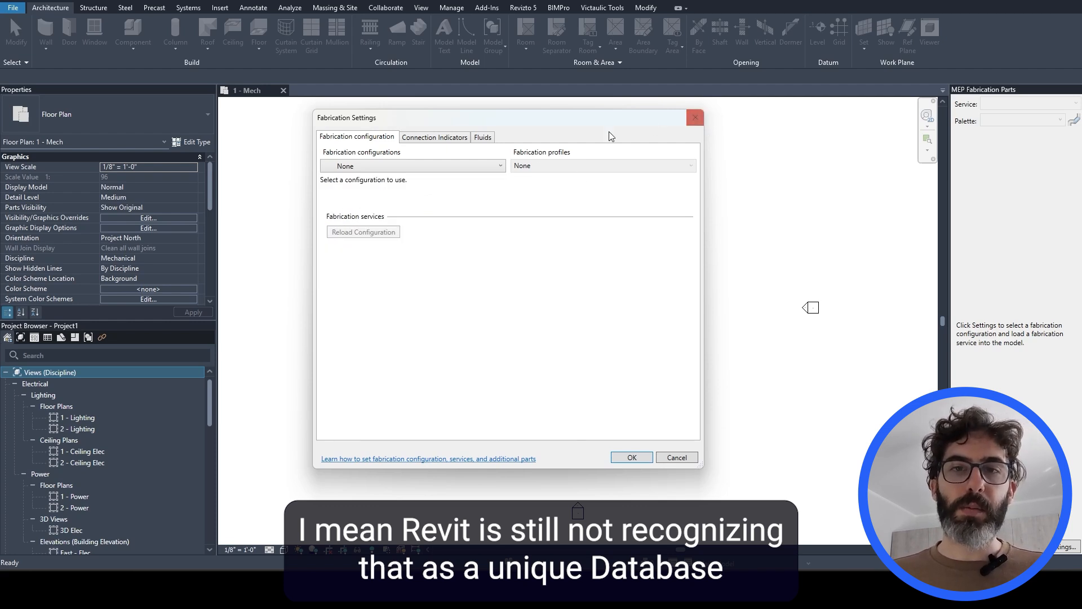
{"action": "left_click", "coordinate": [496, 167]}
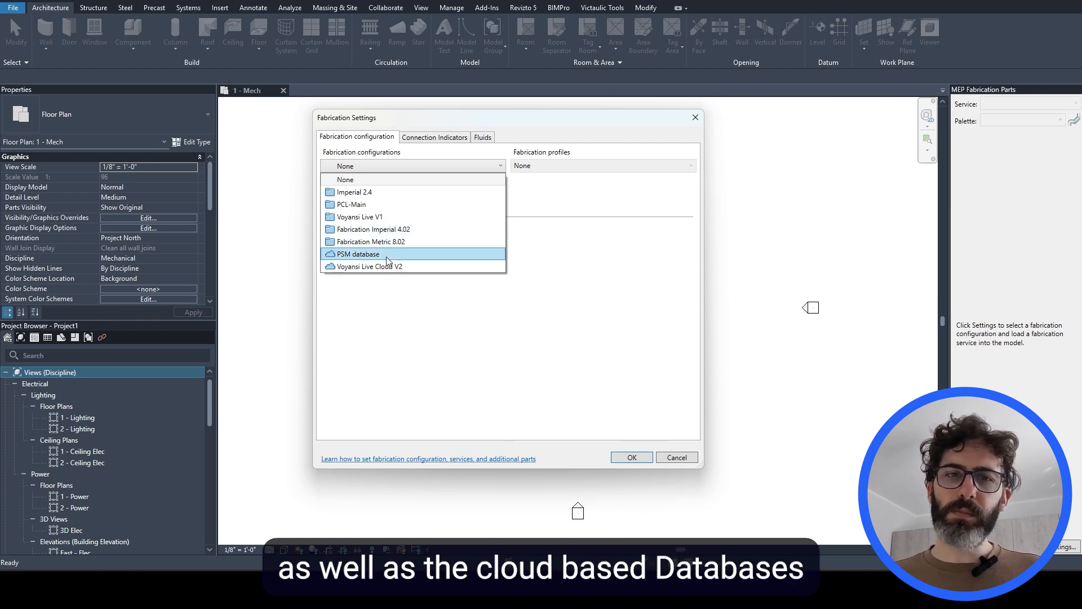
{"action": "left_click", "coordinate": [582, 258]}
{"action": "left_click", "coordinate": [695, 117]}
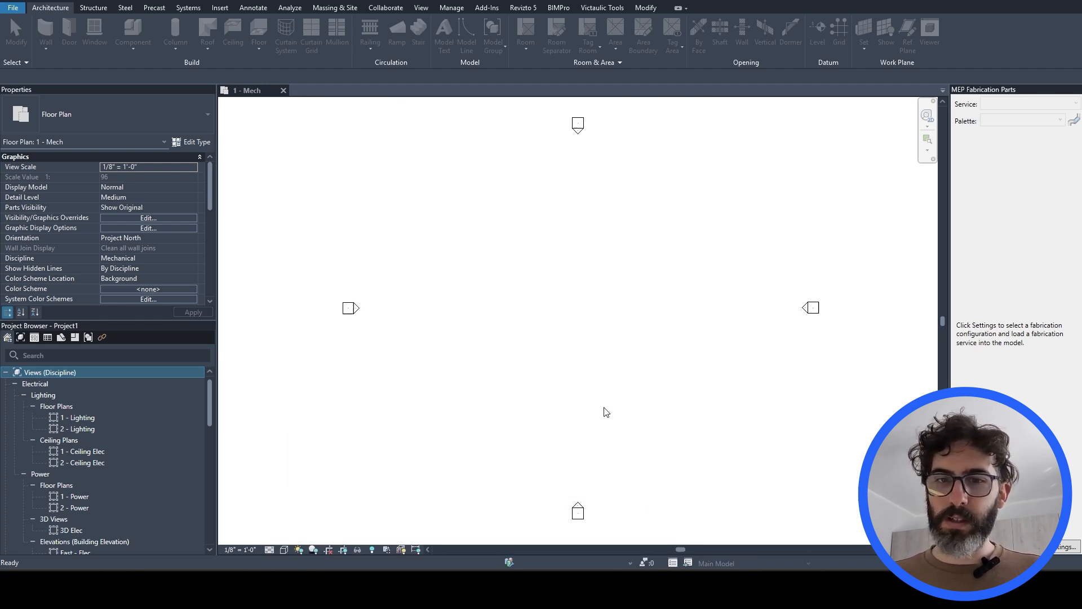
Switch to Fabrication CADmep and generate a GUID in the database's version information
{"action": "left_click", "coordinate": [628, 513]}
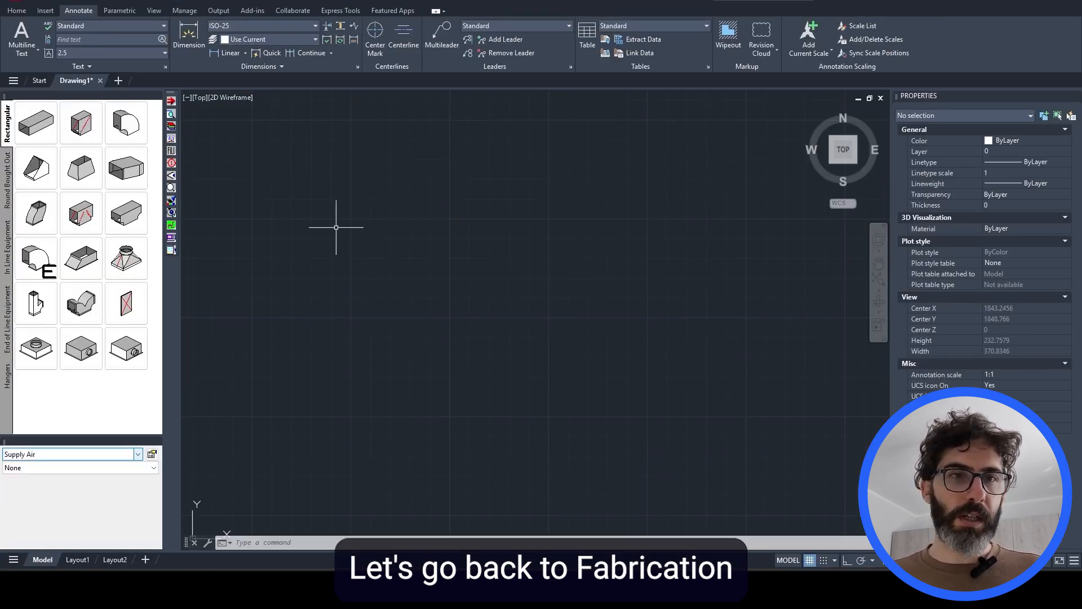
{"action": "left_click", "coordinate": [172, 139]}
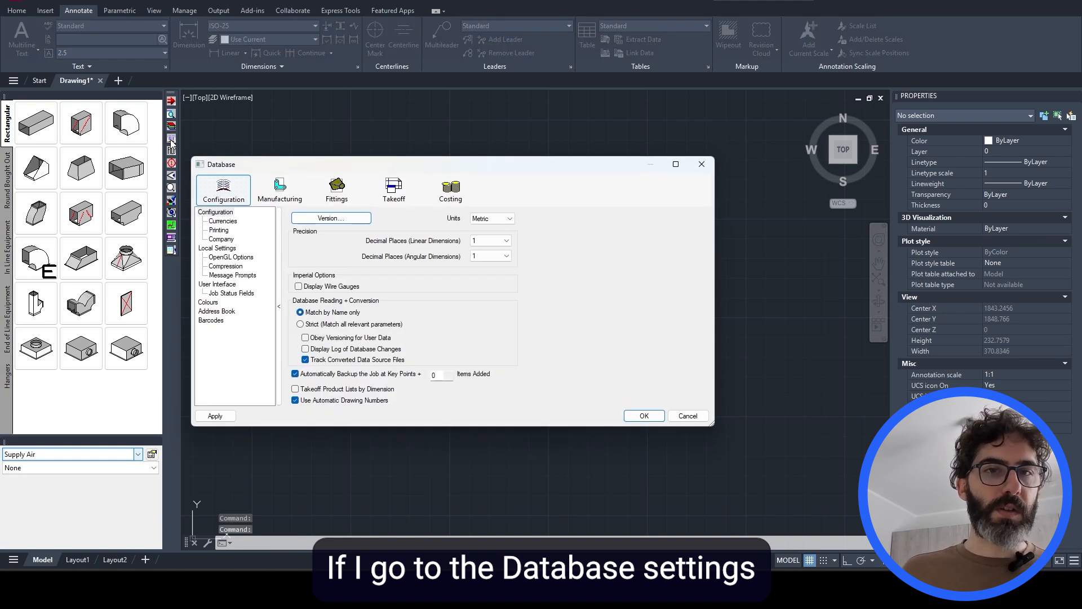
{"action": "left_click", "coordinate": [339, 219]}
{"action": "left_click_drag", "start_coordinate": [521, 202], "coordinate": [450, 177]}
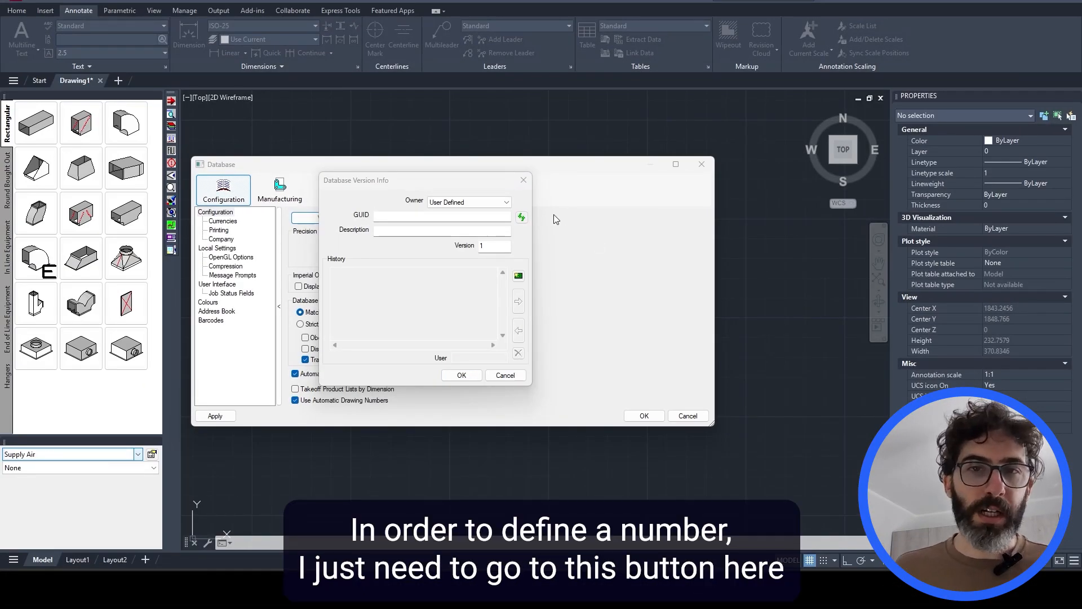
{"action": "left_click", "coordinate": [522, 218]}
{"action": "left_click_drag", "start_coordinate": [505, 217], "coordinate": [374, 217]}
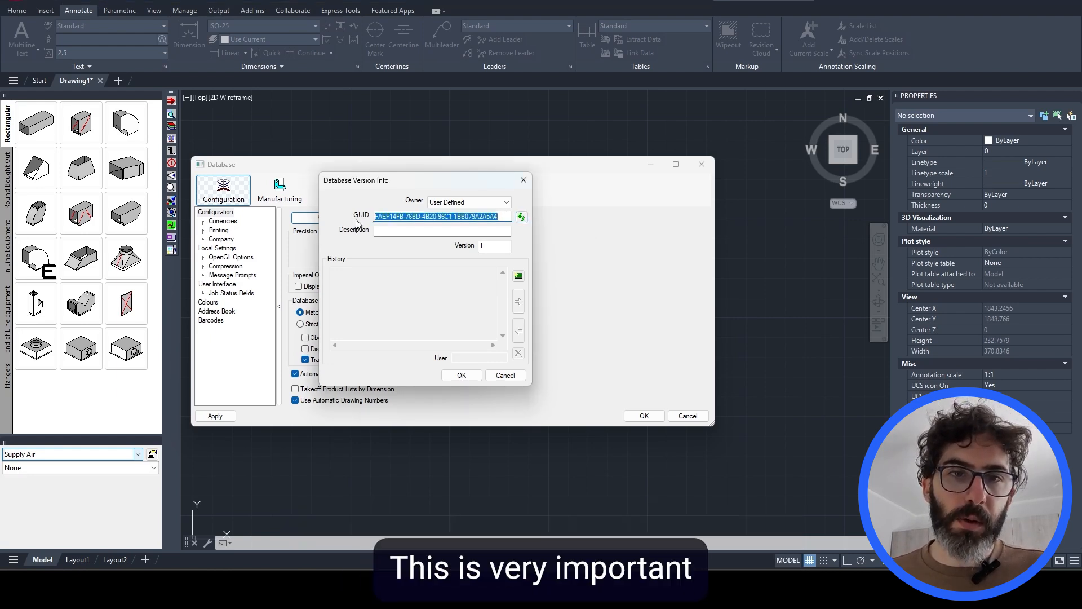
Set the database version description to "Test mapping for revit"
{"action": "left_click", "coordinate": [402, 231]}
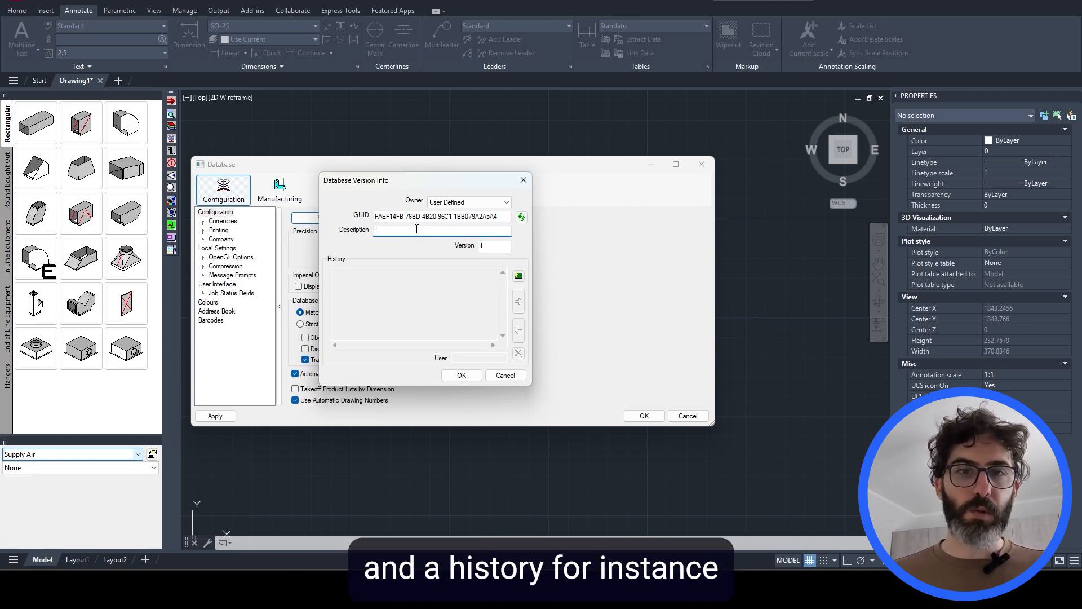
{"action": "key", "text": "Caps_Lock"}
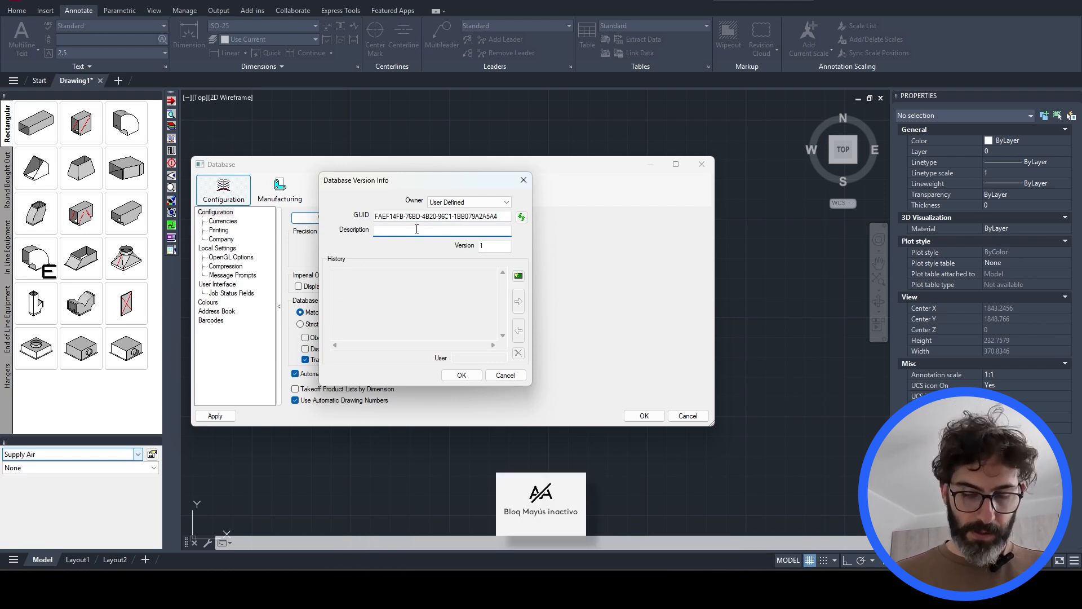
{"action": "type", "text": "t mapping for rev"}
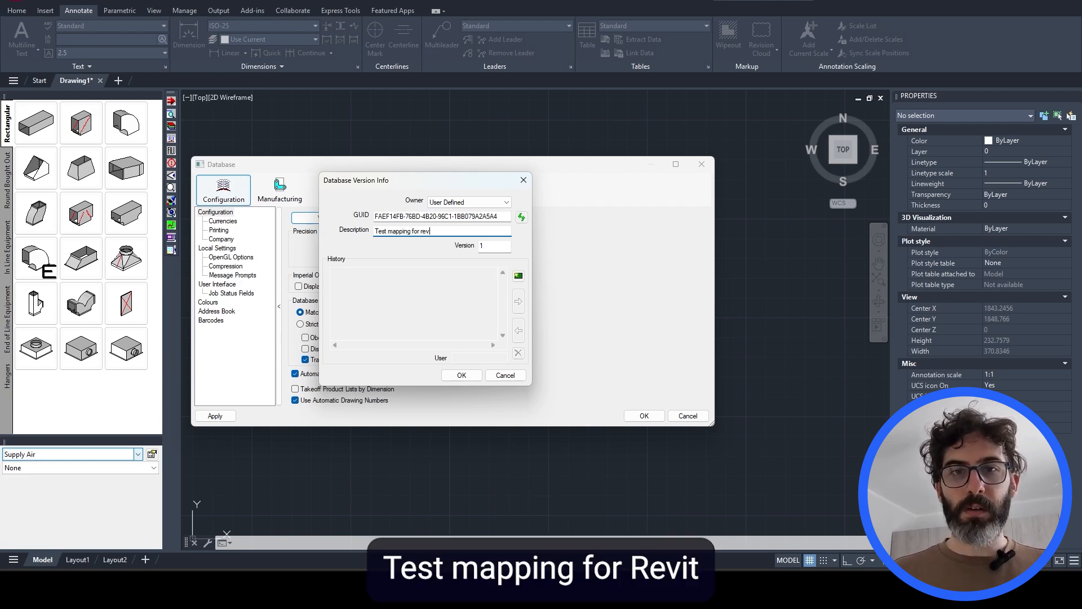
{"action": "type", "text": "it"}
Add a version history entry reading "This is an excersice" with the user's initials, and save the database settings
{"action": "left_click", "coordinate": [518, 275]}
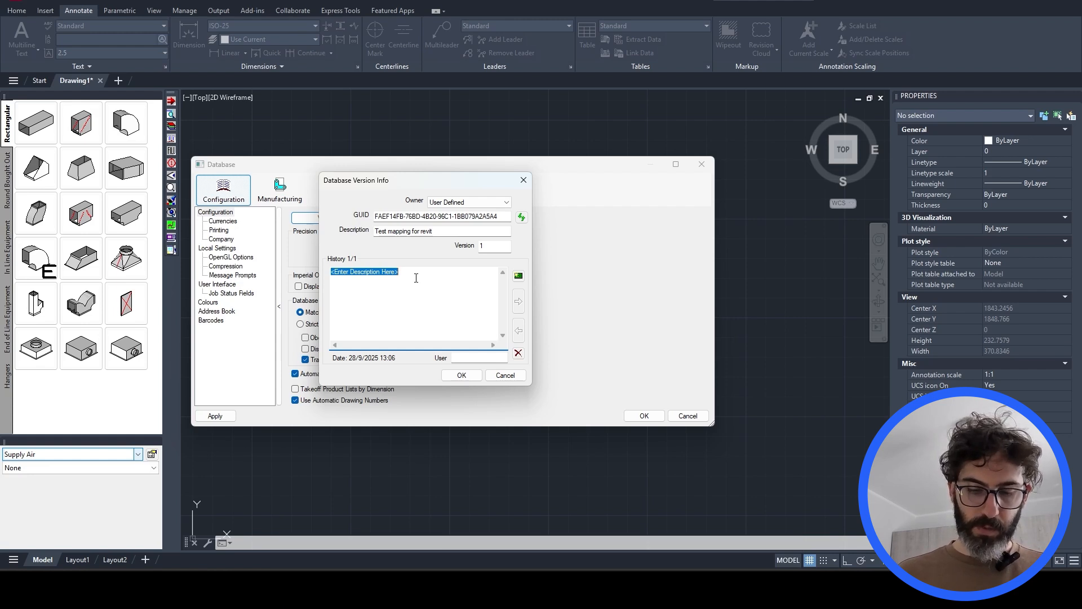
{"action": "type", "text": "This is an excersice"}
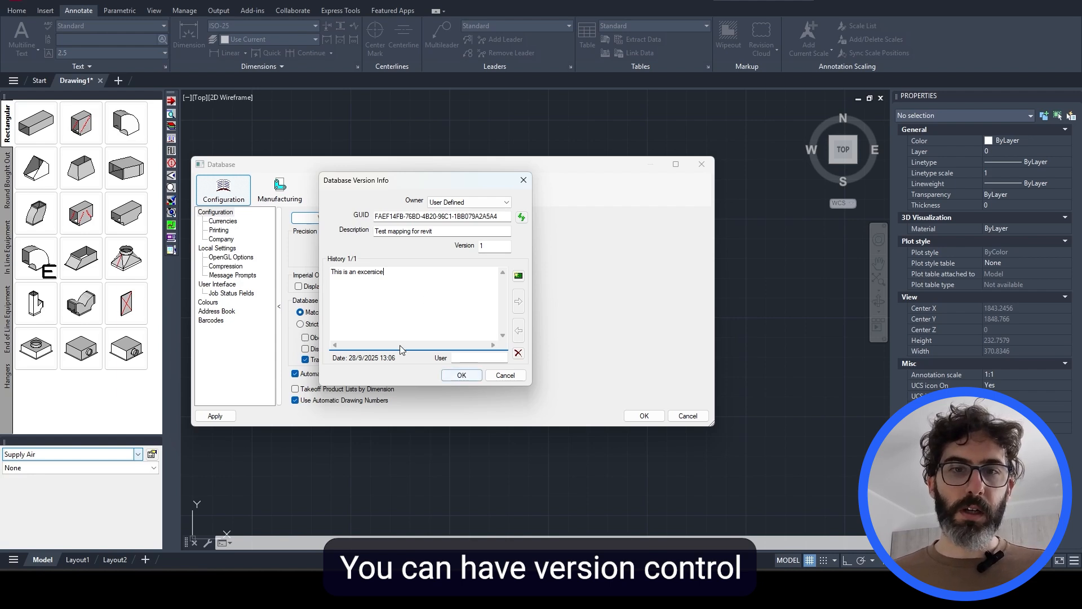
{"action": "left_click", "coordinate": [462, 355]}
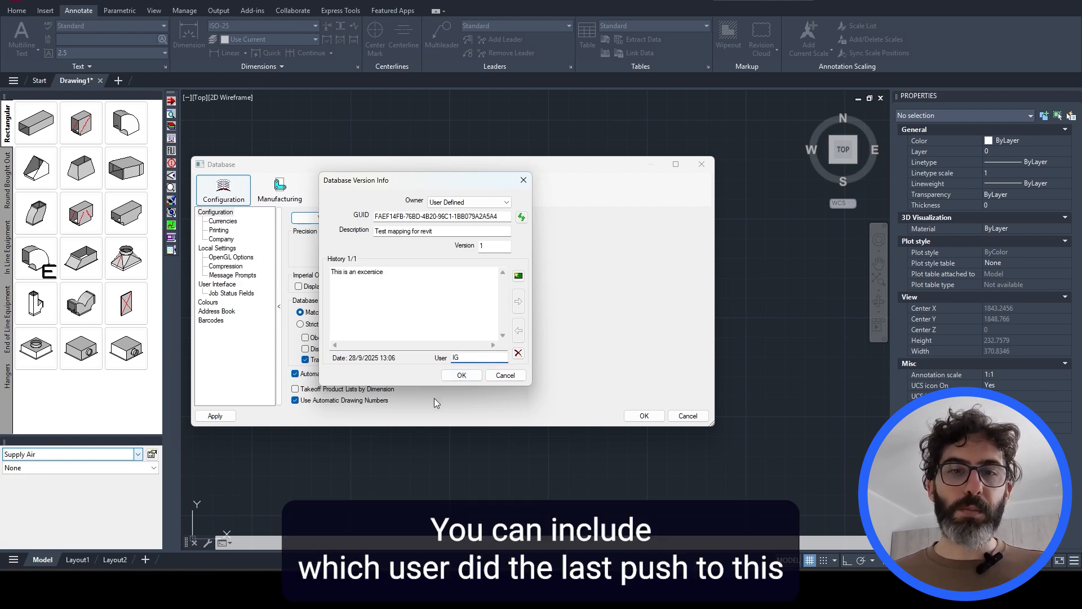
{"action": "left_click", "coordinate": [463, 375]}
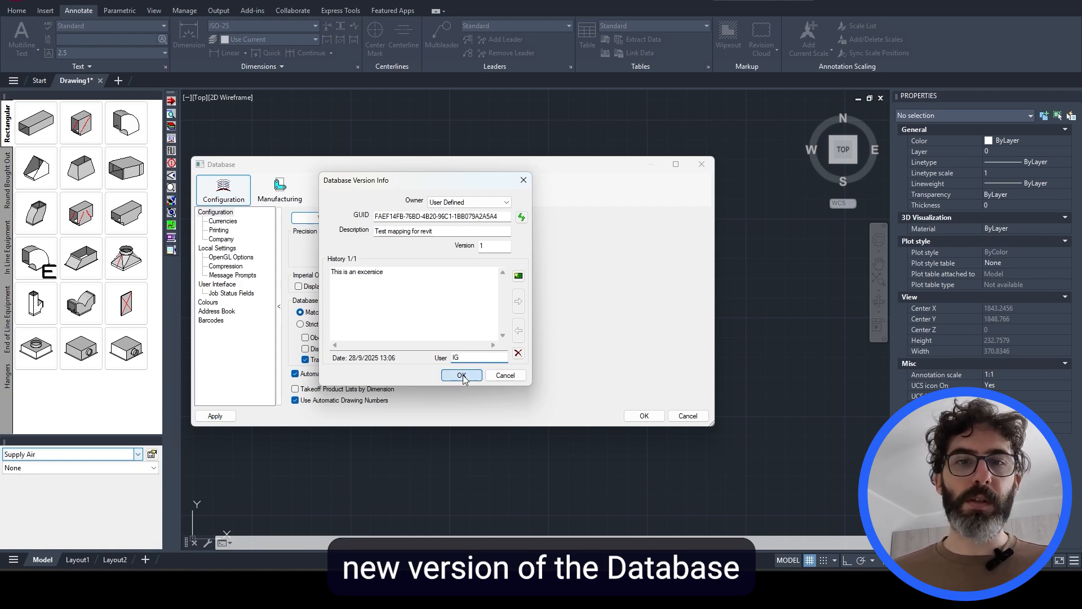
{"action": "left_click", "coordinate": [643, 416]}
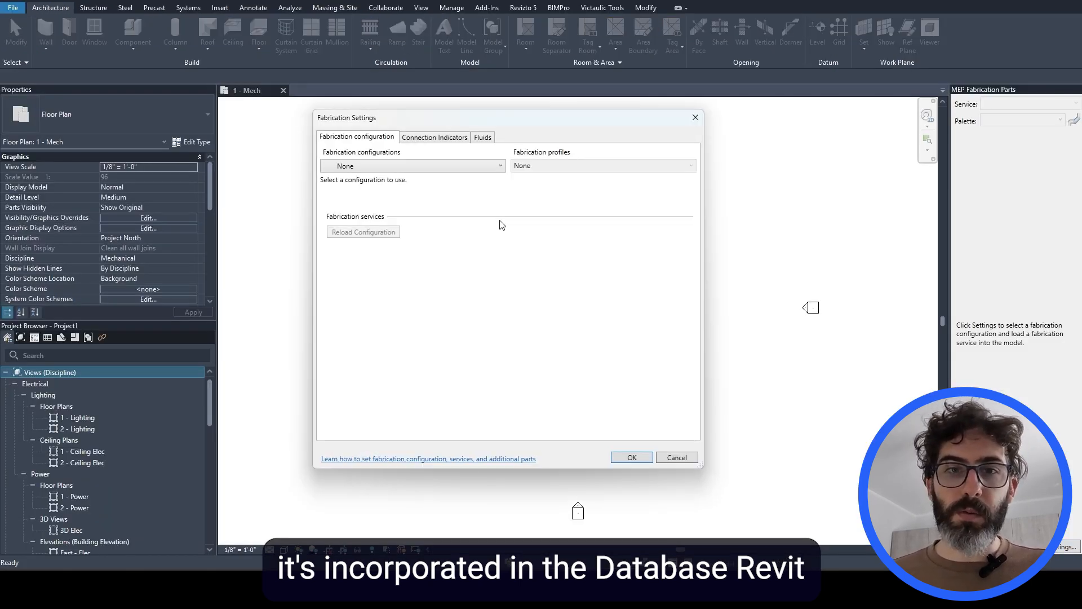
In Revit's fabrication settings, select the Test Mapping Database configuration with the Global profile
{"action": "left_click", "coordinate": [368, 170]}
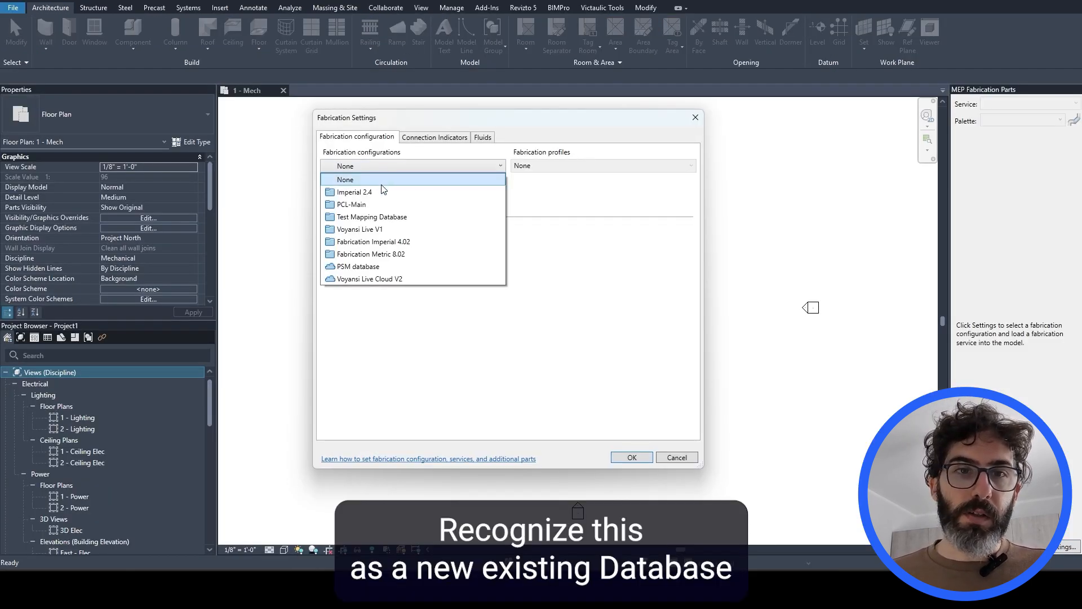
{"action": "left_click", "coordinate": [402, 222]}
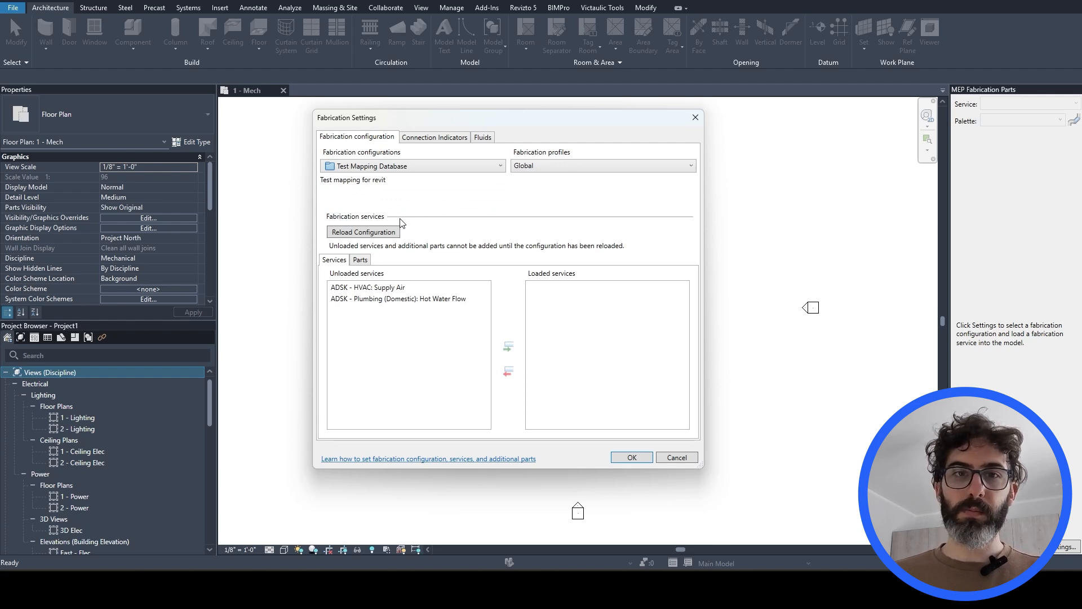
{"action": "left_click", "coordinate": [553, 167]}
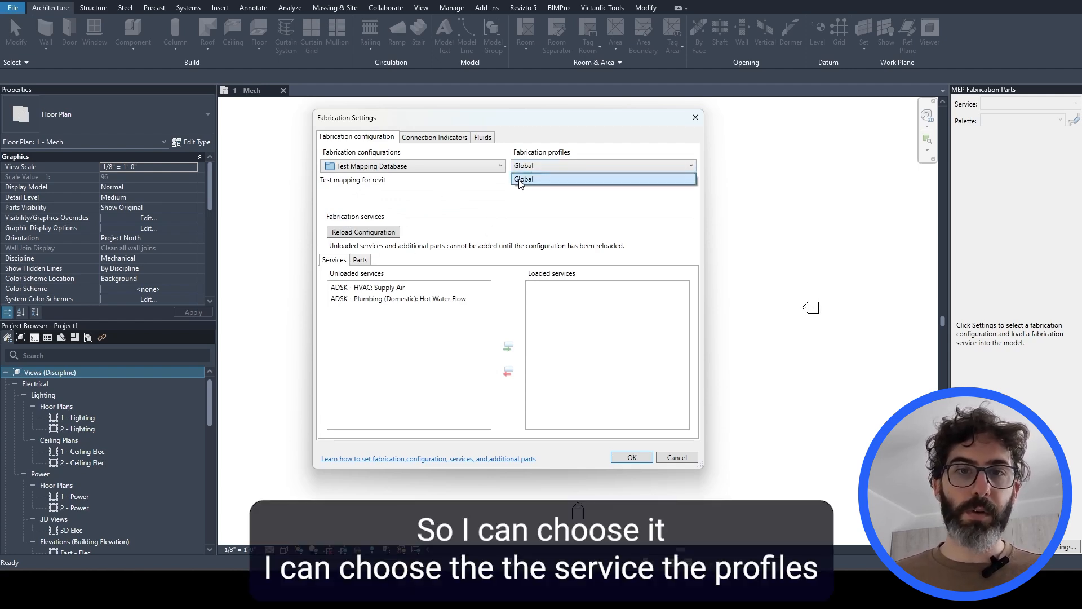
Load the ADSK - HVAC: Supply Air and ADSK - Plumbing (Domestic): Hot Water Flow services into the project
{"action": "left_click", "coordinate": [394, 287]}
{"action": "left_click", "coordinate": [406, 299], "text": "shift"}
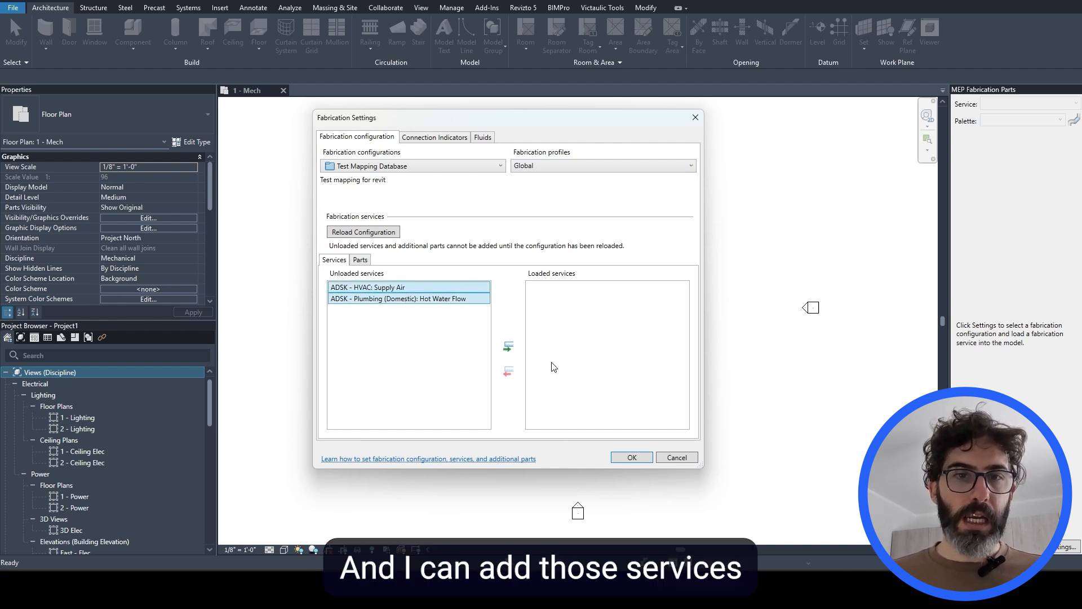
{"action": "left_click", "coordinate": [508, 346]}
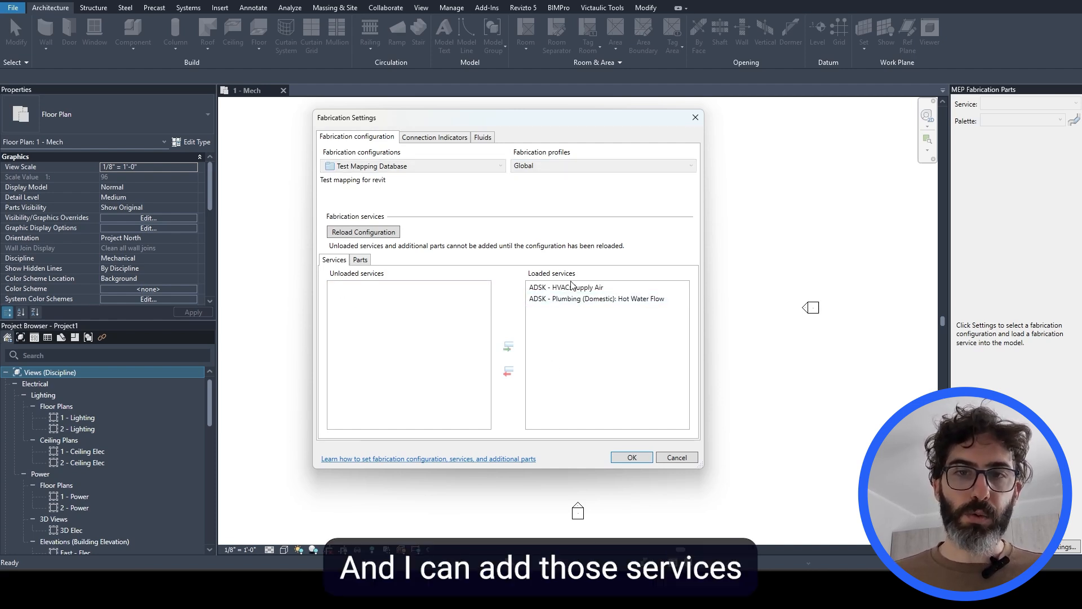
{"action": "left_click", "coordinate": [630, 457]}
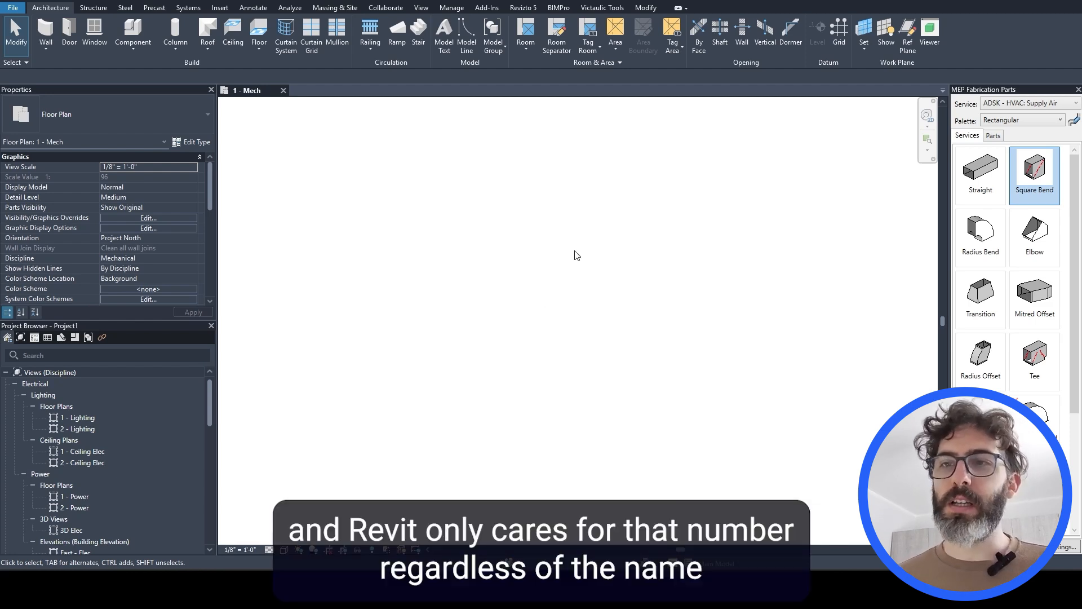
Place a rectangular Square Bend from the Supply Air service in the 1 - Mech plan and reload the fabrication configuration
{"action": "left_click", "coordinate": [1036, 180]}
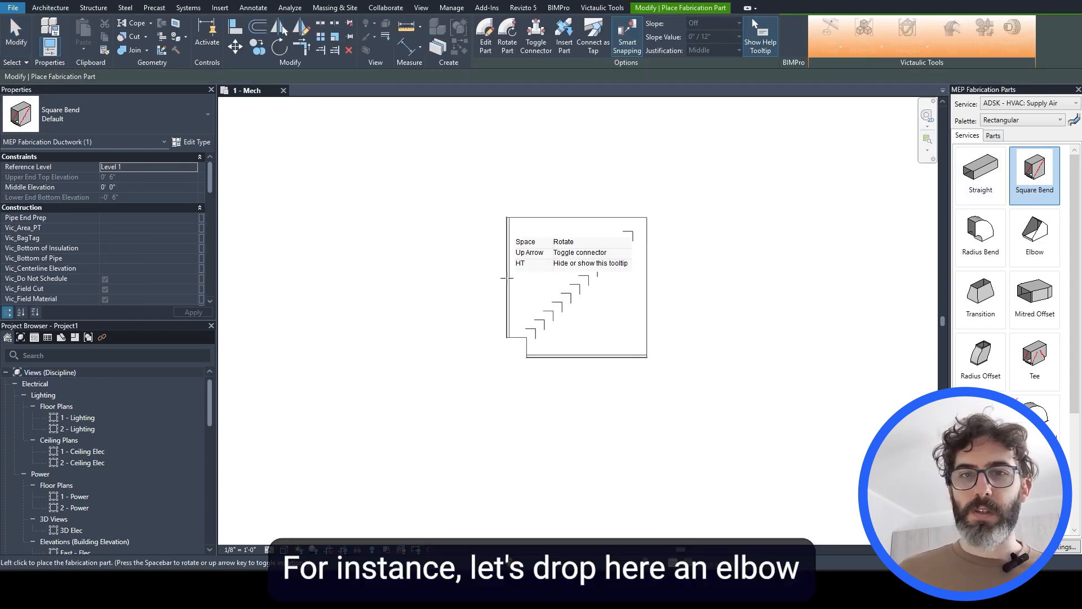
{"action": "left_click", "coordinate": [504, 286]}
{"action": "key", "text": "Escape"}
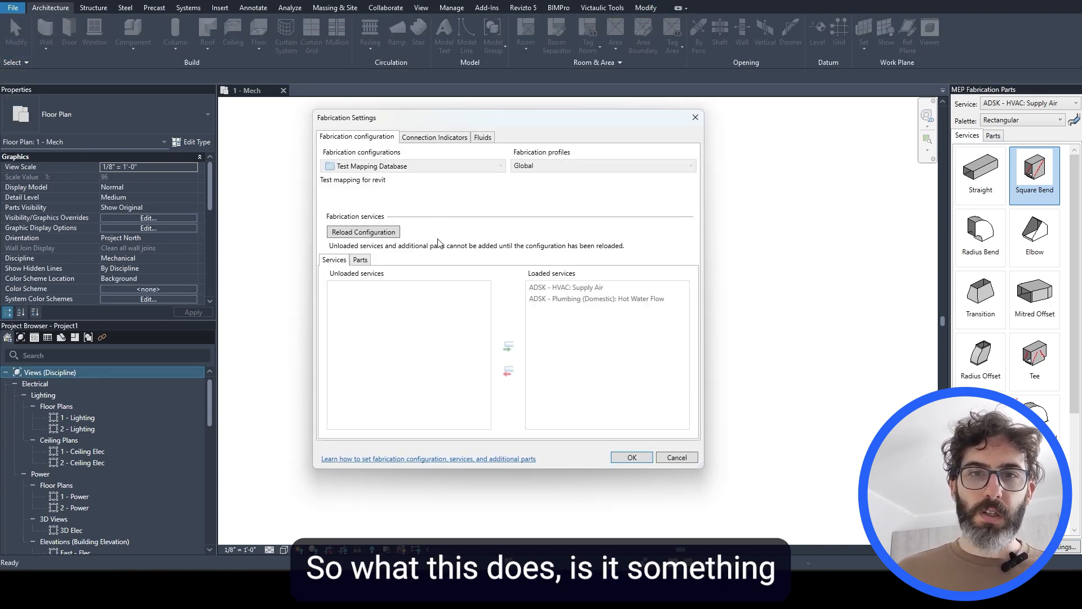
{"action": "left_click", "coordinate": [376, 238]}
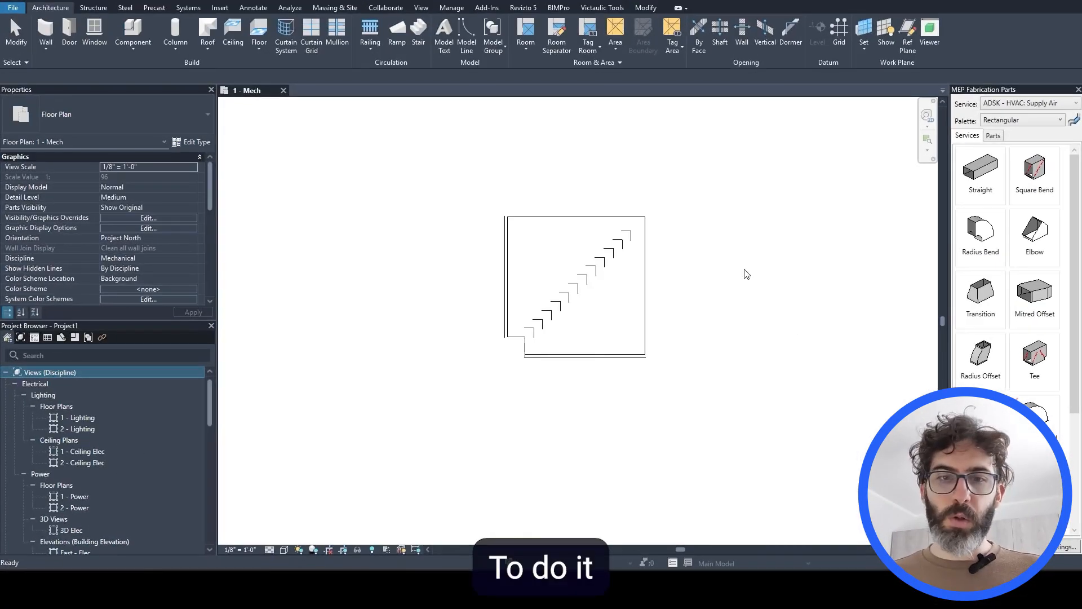
Run editmap from the Fabrication 2025 CADmep folder and rename the Test Mapping Database configuration as TEST NAME CHANGE
{"action": "left_click", "coordinate": [592, 497]}
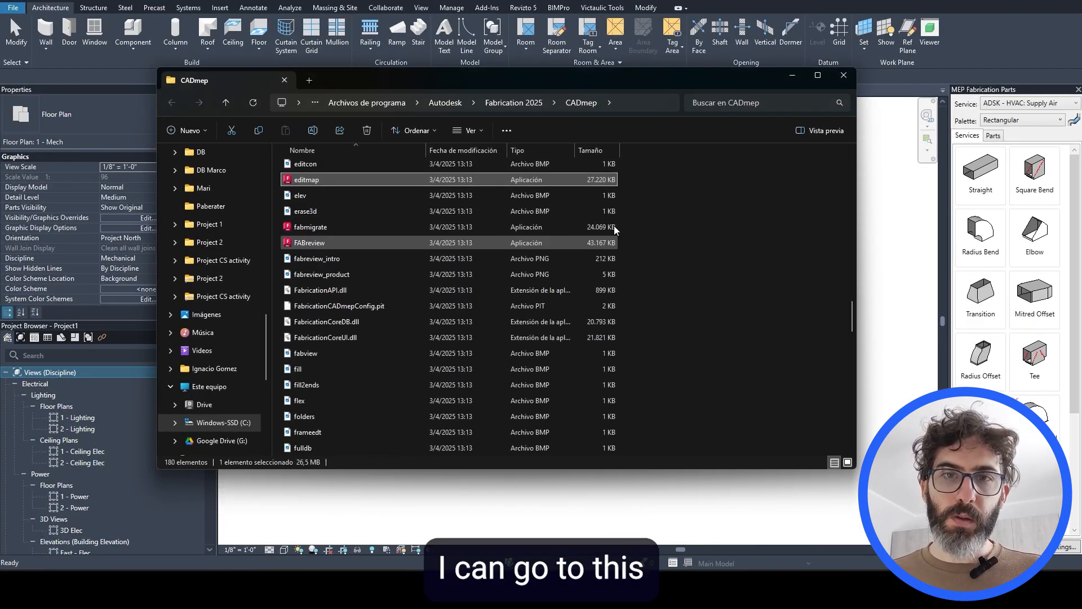
{"action": "double_click", "coordinate": [318, 182]}
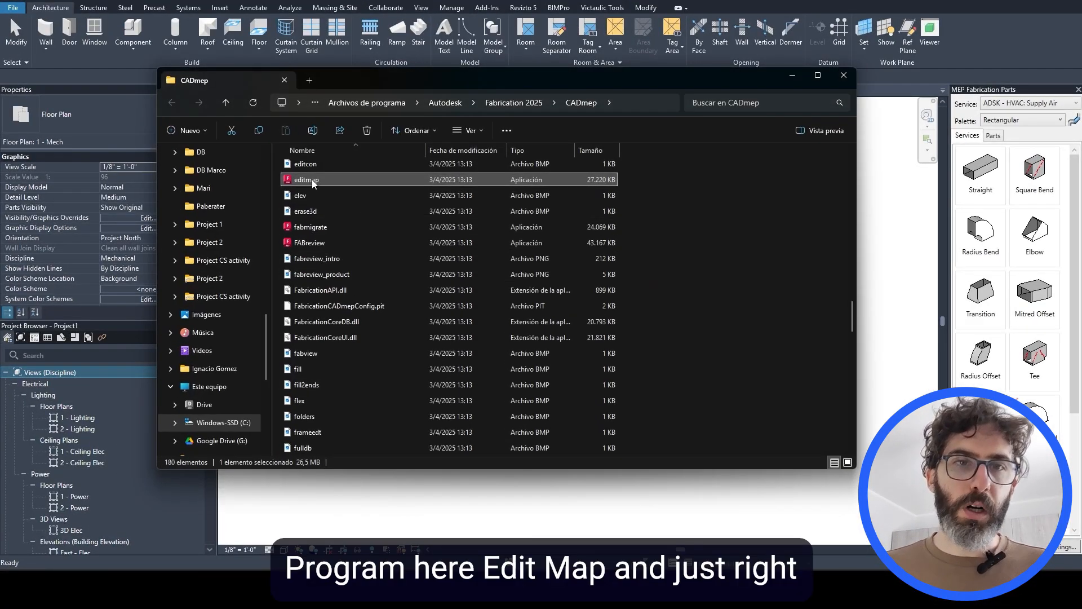
{"action": "right_click", "coordinate": [555, 275]}
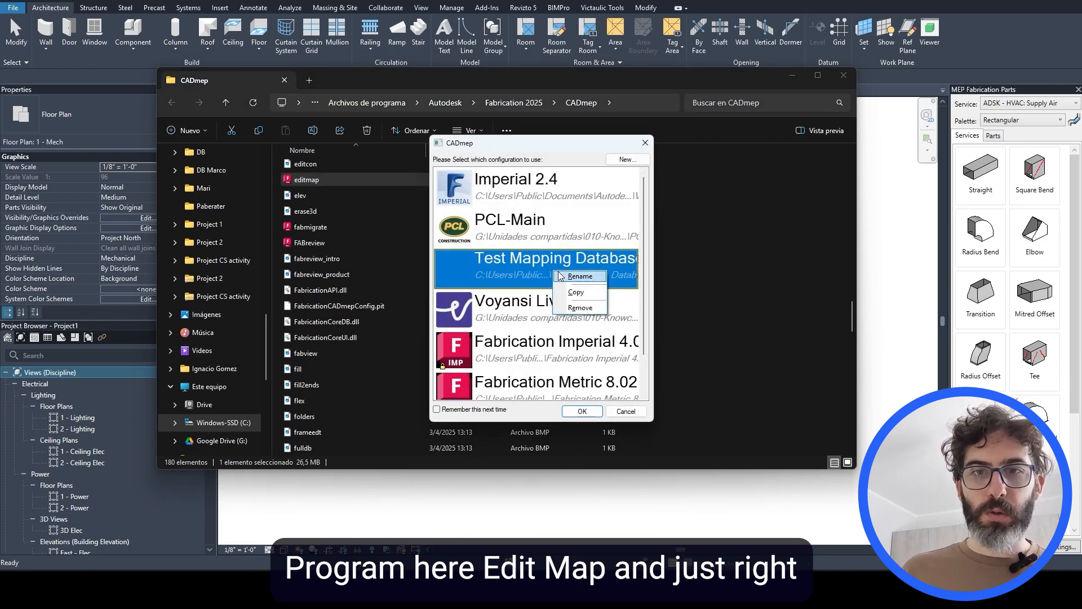
{"action": "left_click", "coordinate": [570, 276]}
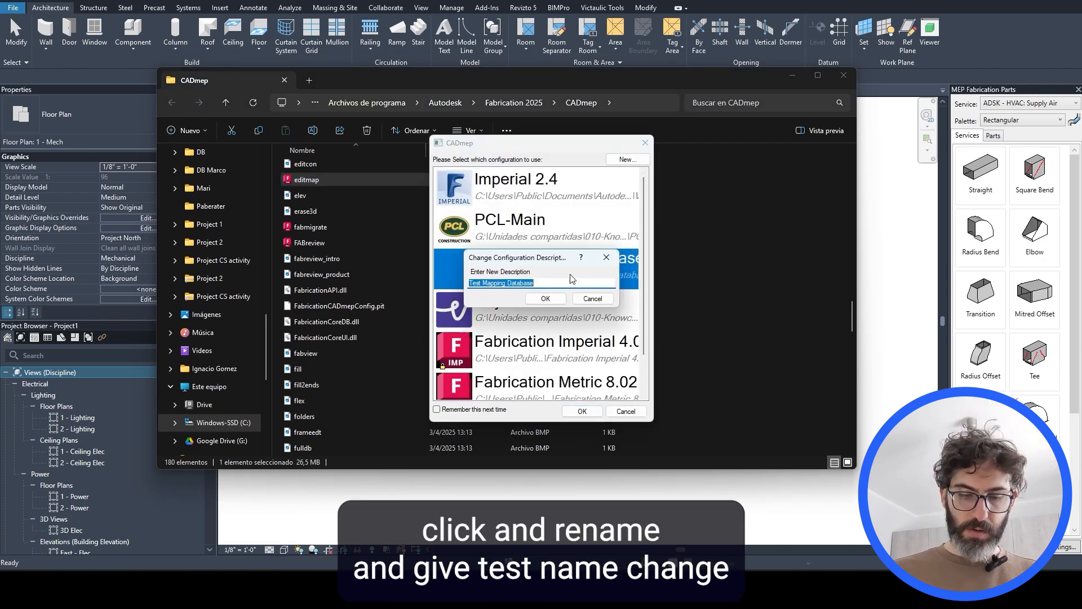
{"action": "type", "text": "TEST NAME C"}
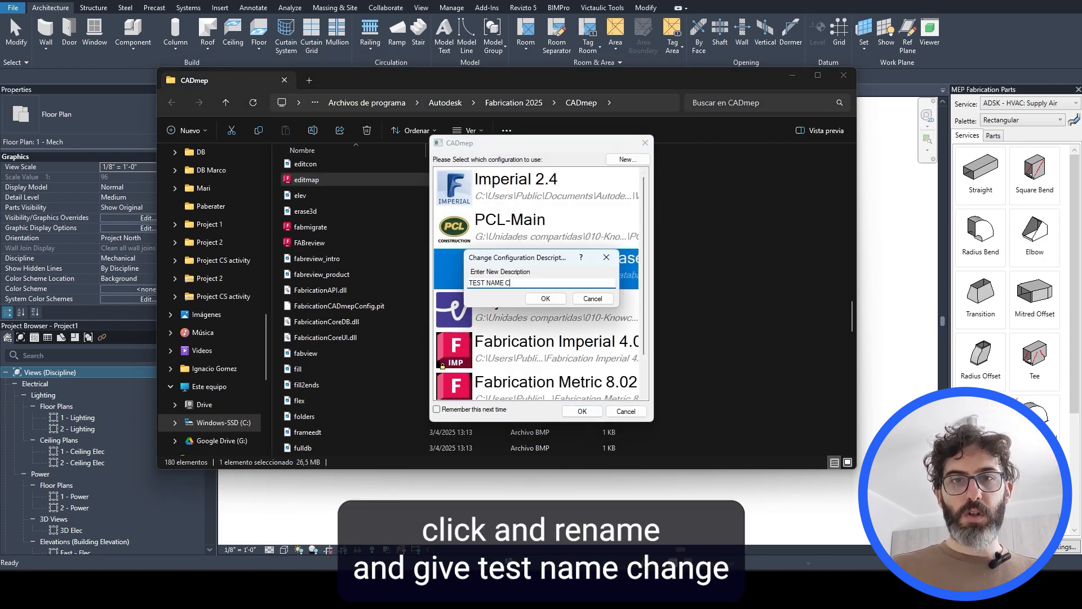
{"action": "type", "text": "HANGE"}
{"action": "left_click", "coordinate": [546, 298]}
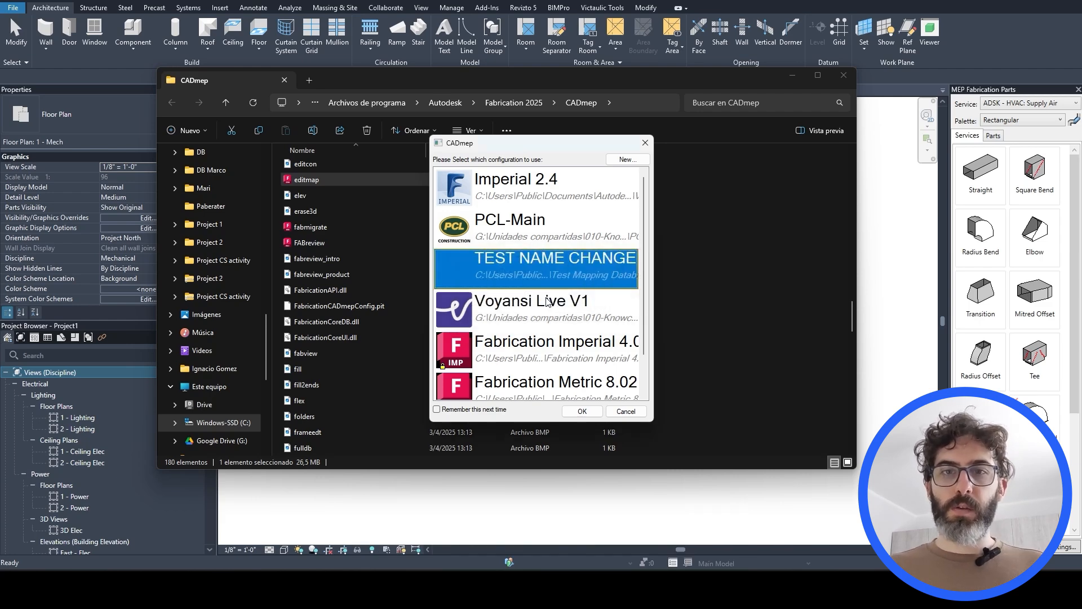
{"action": "left_click", "coordinate": [583, 411]}
{"action": "left_click", "coordinate": [626, 375]}
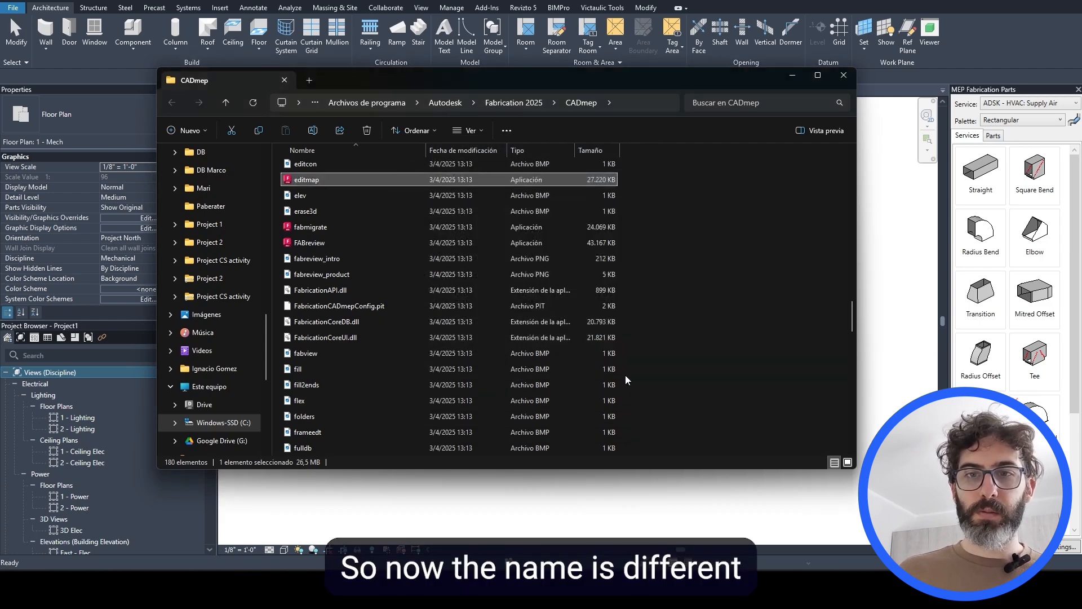
Return to the Revit project and open its fabrication settings to check the renamed configuration
{"action": "left_click", "coordinate": [792, 76]}
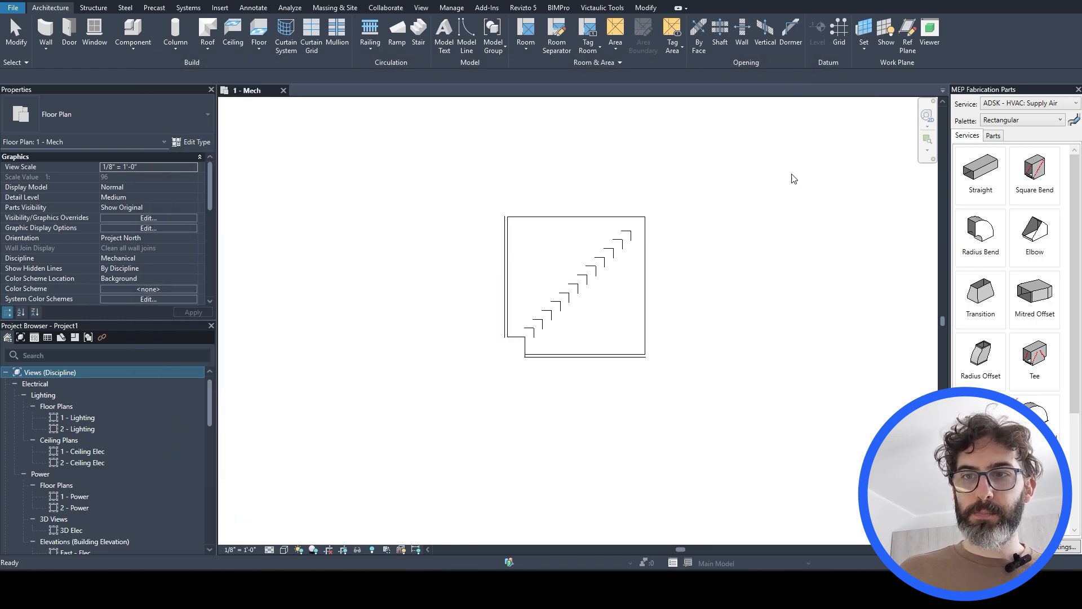
{"action": "left_click", "coordinate": [1061, 547]}
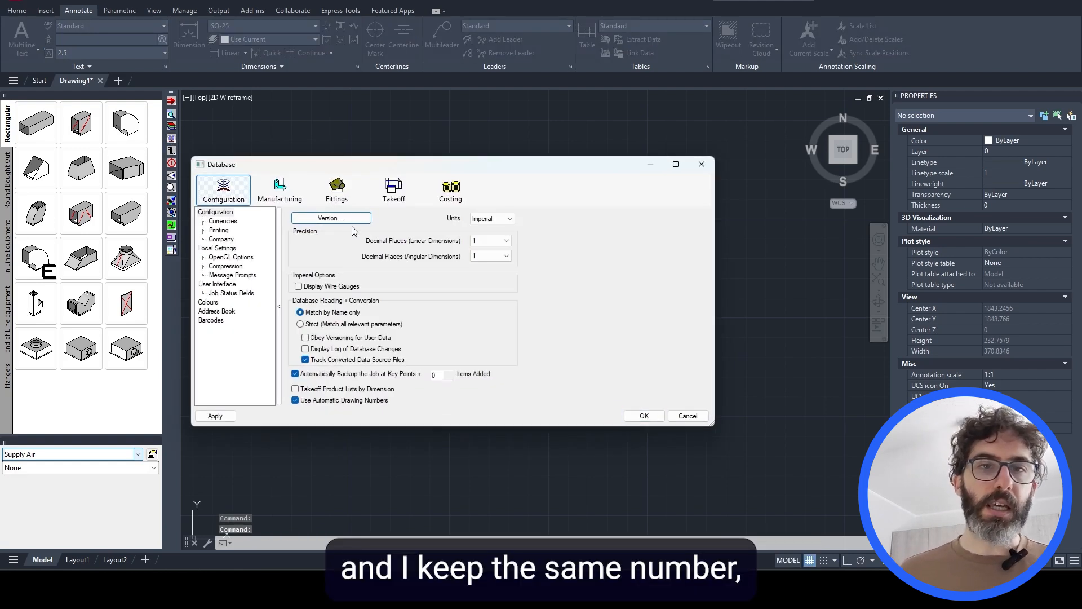
Examine the GUID in the database version information in CADmep, and close the database settings
{"action": "left_click", "coordinate": [331, 217]}
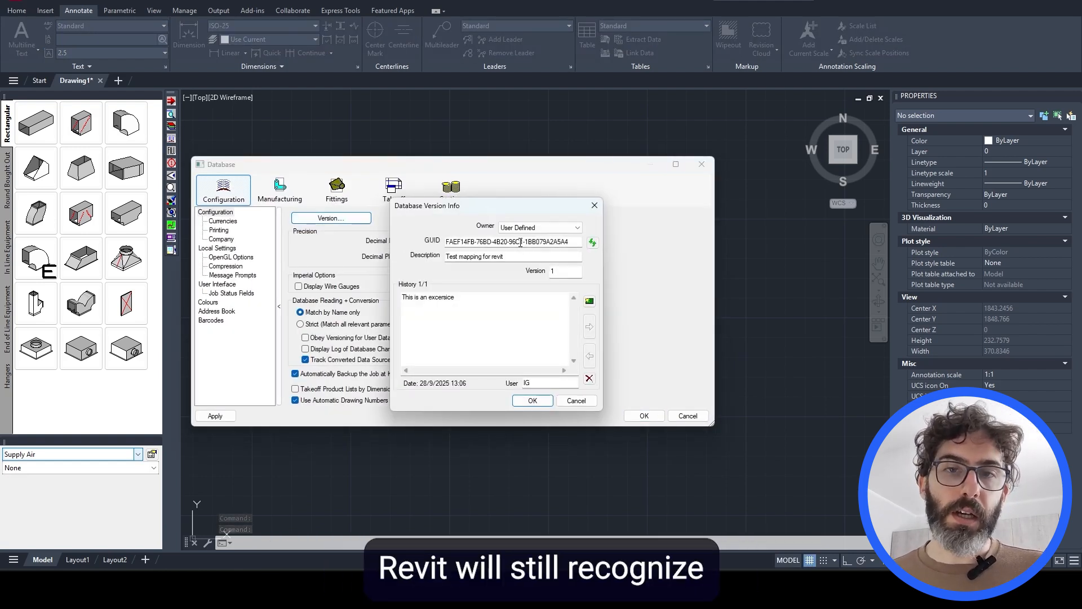
{"action": "left_click", "coordinate": [597, 206]}
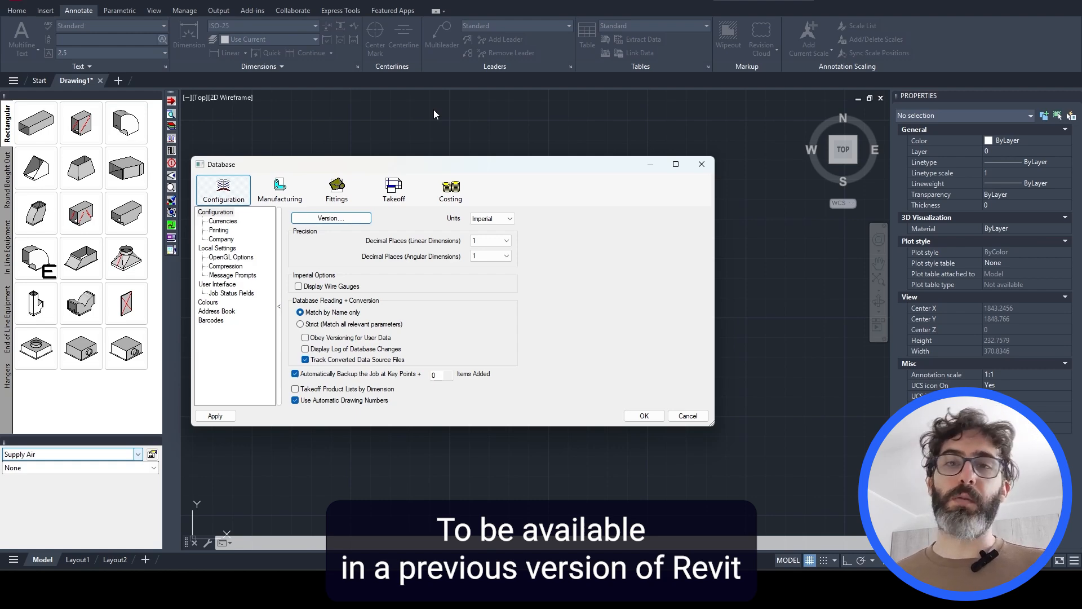
{"action": "left_click", "coordinate": [701, 164]}
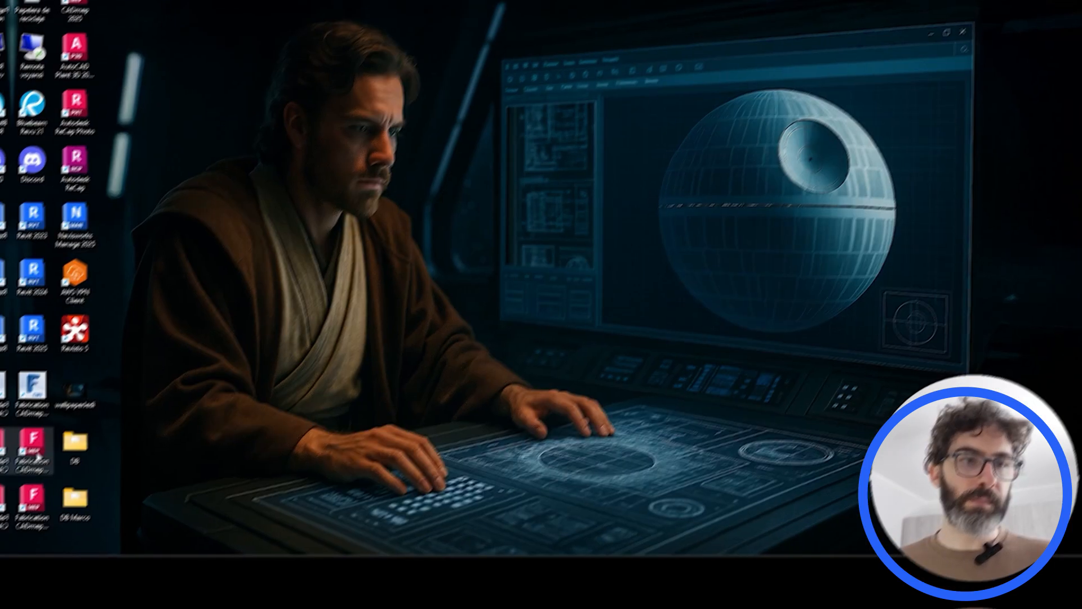
Launch Fabrication CADmep 2023, switch to the Revit 2023 project and list the available configurations in its fabrication settings
{"action": "double_click", "coordinate": [36, 454]}
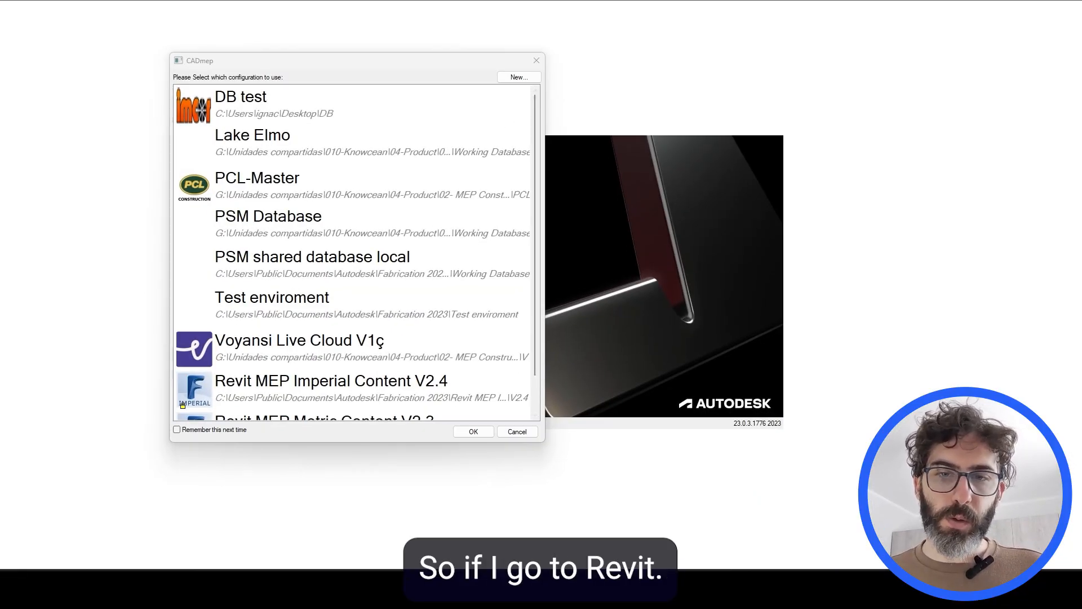
{"action": "left_click", "coordinate": [567, 586]}
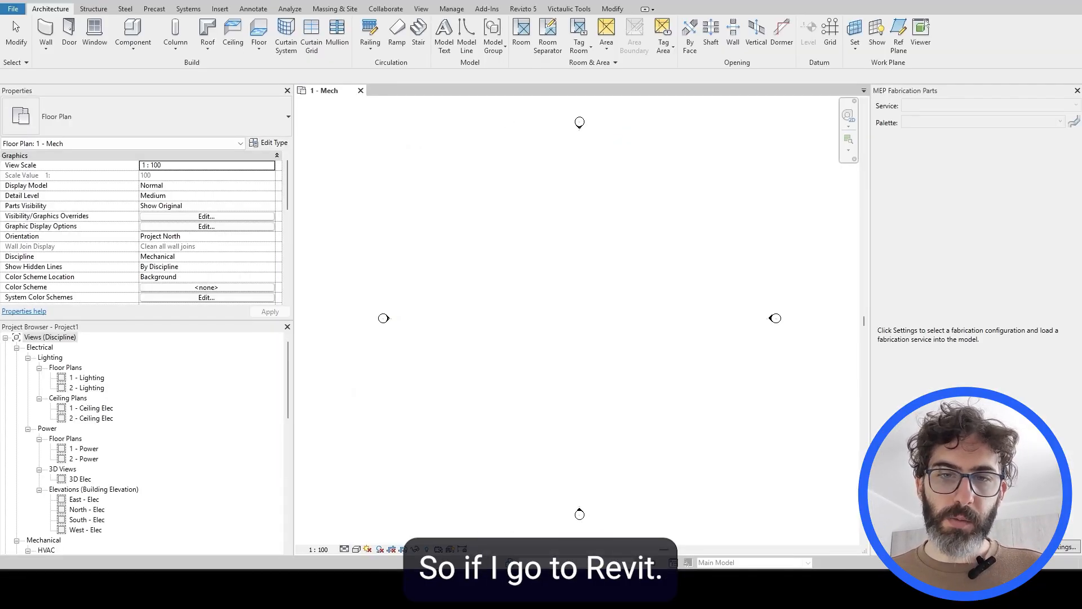
{"action": "left_click", "coordinate": [1063, 552]}
{"action": "left_click", "coordinate": [305, 142]}
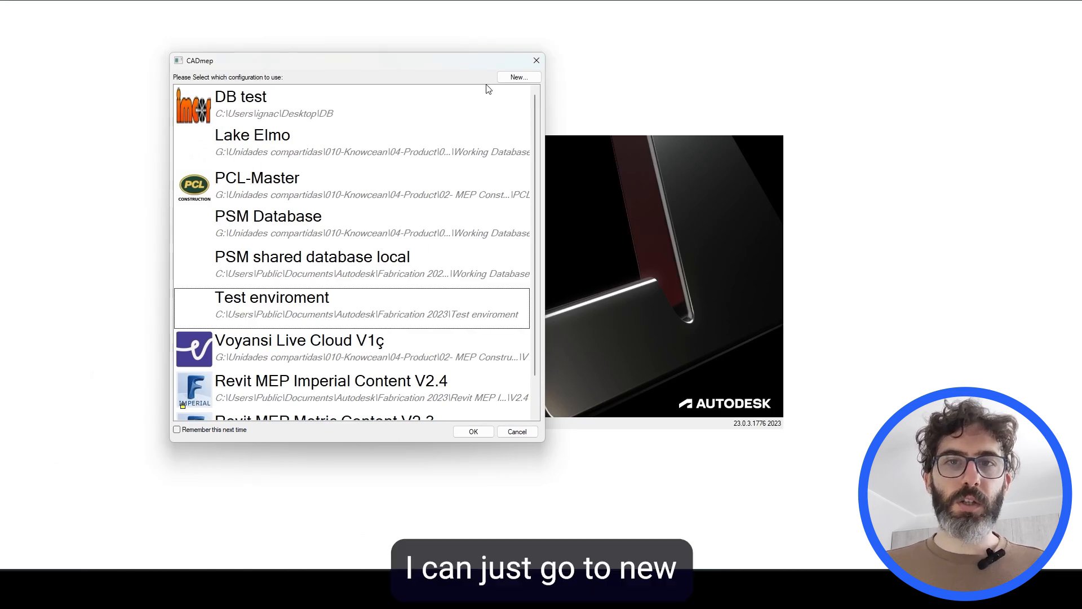
Add a configuration link in CADmep 2023 to the Test Mapping Database folder under Fabrication 2025, described as TEST COMPATIBILITY
{"action": "left_click", "coordinate": [518, 77]}
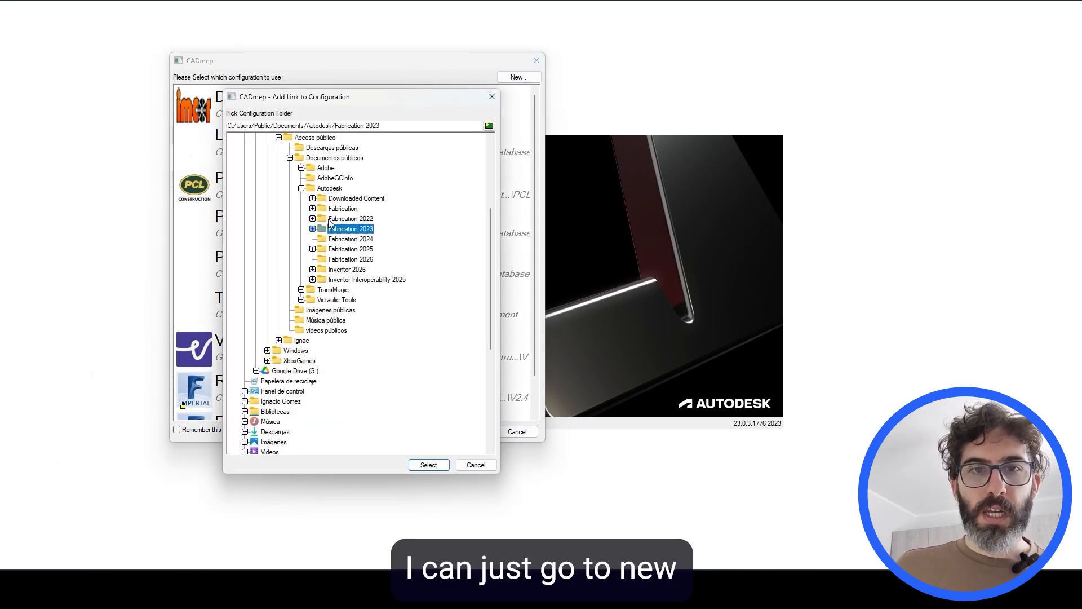
{"action": "left_click", "coordinate": [313, 249]}
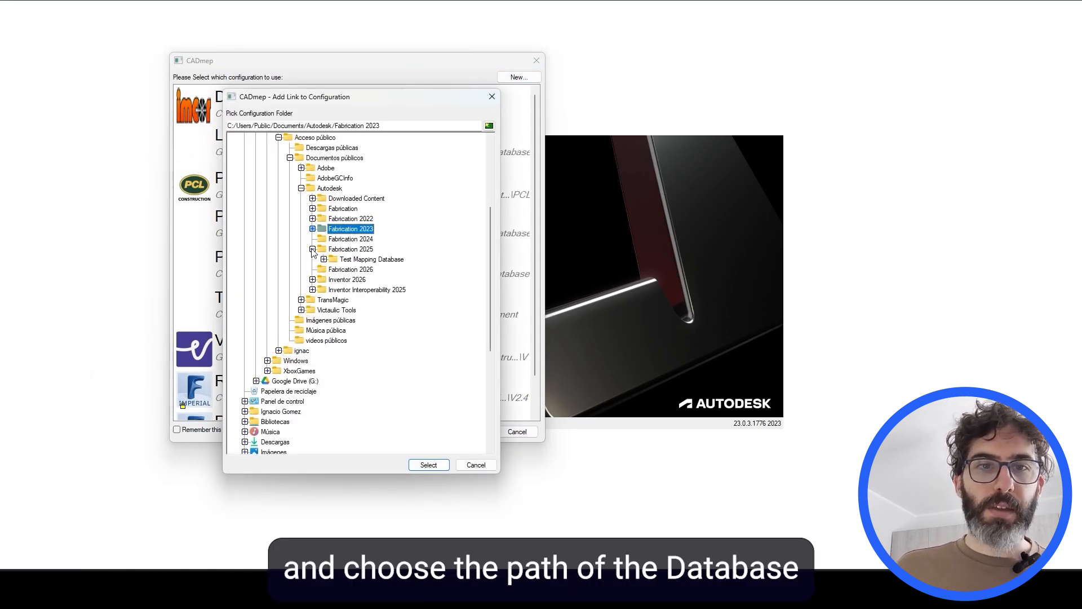
{"action": "left_click", "coordinate": [355, 259]}
{"action": "left_click", "coordinate": [428, 465]}
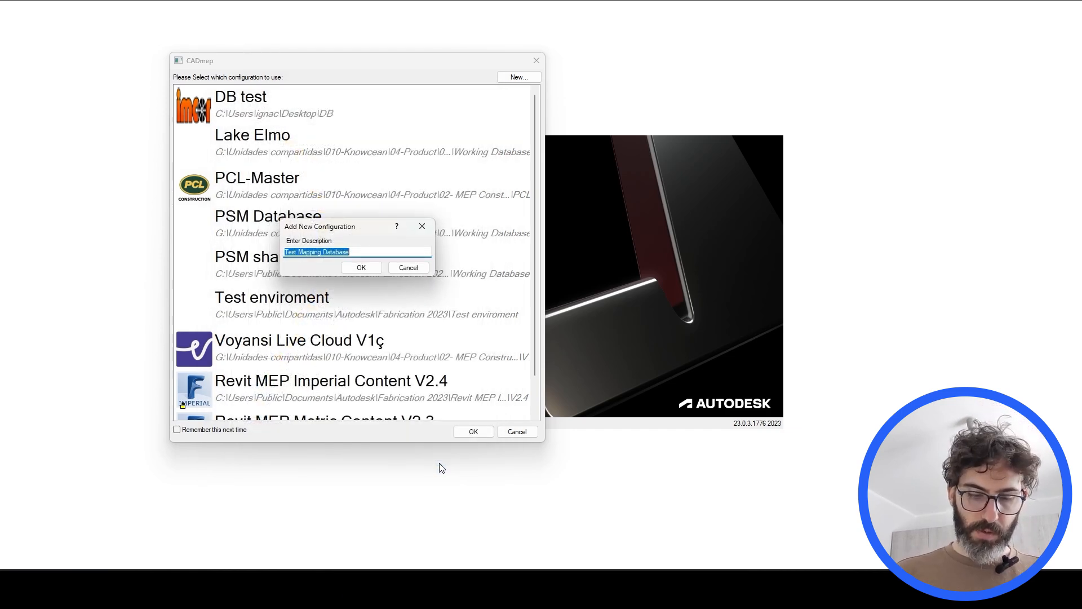
{"action": "type", "text": "TEST COMPATI"}
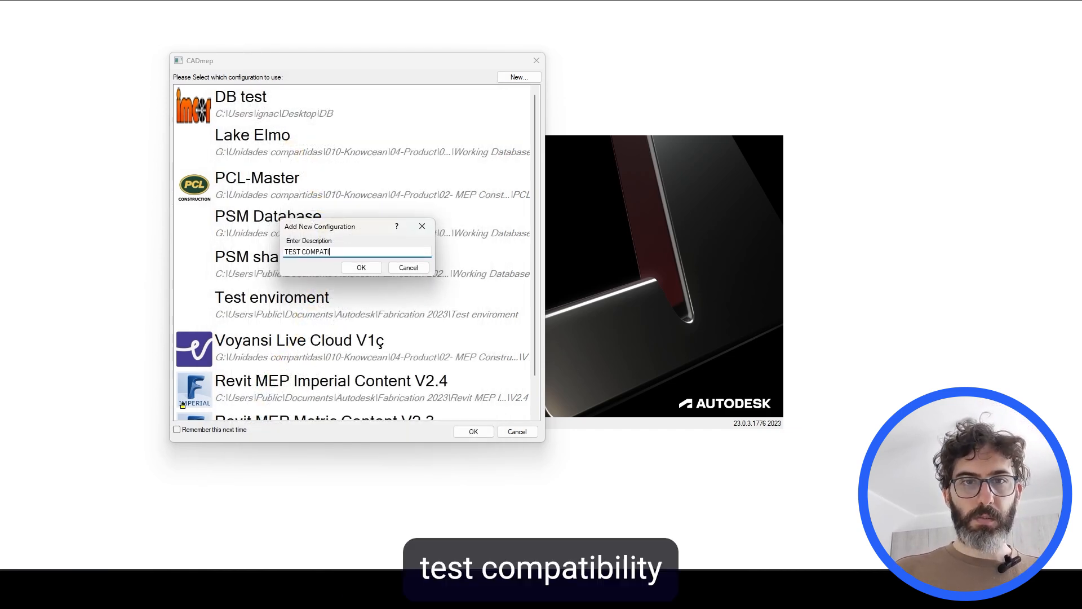
{"action": "type", "text": "BV"}
{"action": "type", "text": "LITY"}
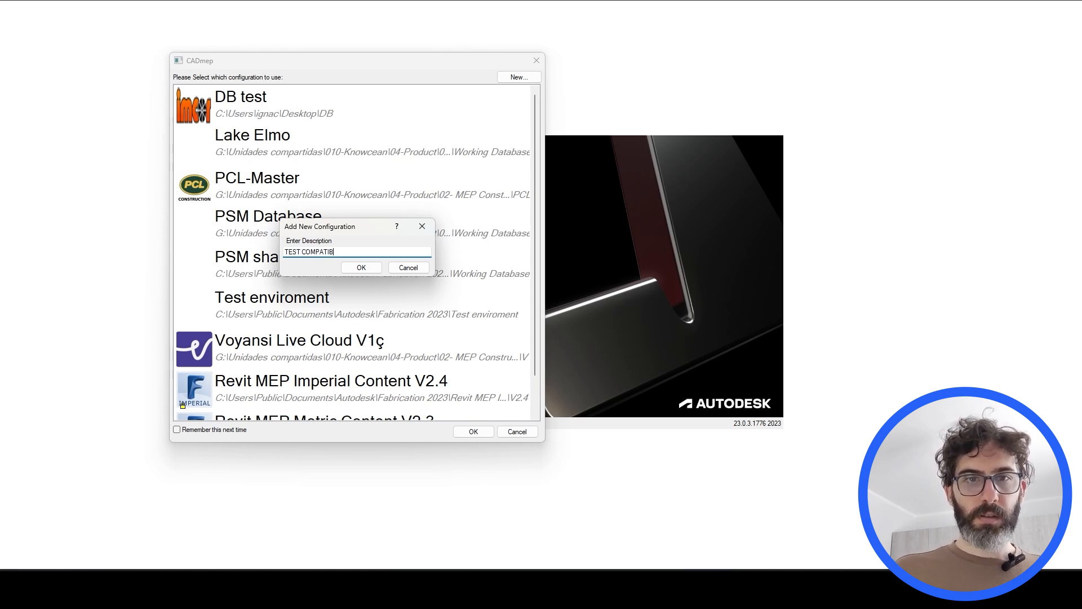
{"action": "left_click", "coordinate": [362, 268]}
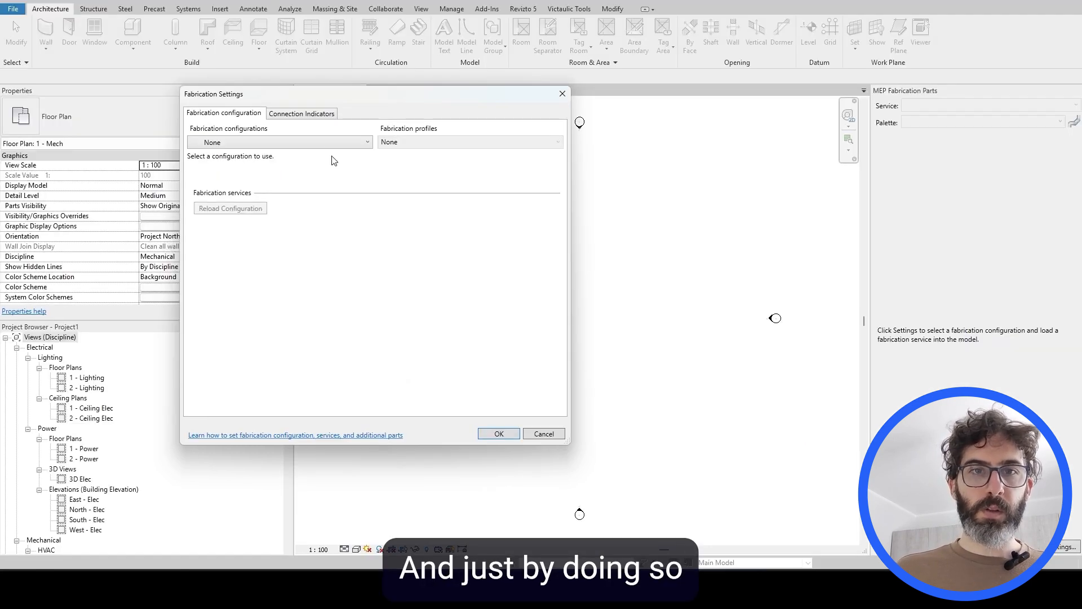
Reopen the fabrication settings in Revit 2023 to refresh the configuration list, and select TEST COMPATIBILITY as the fabrication configuration
{"action": "left_click", "coordinate": [320, 142]}
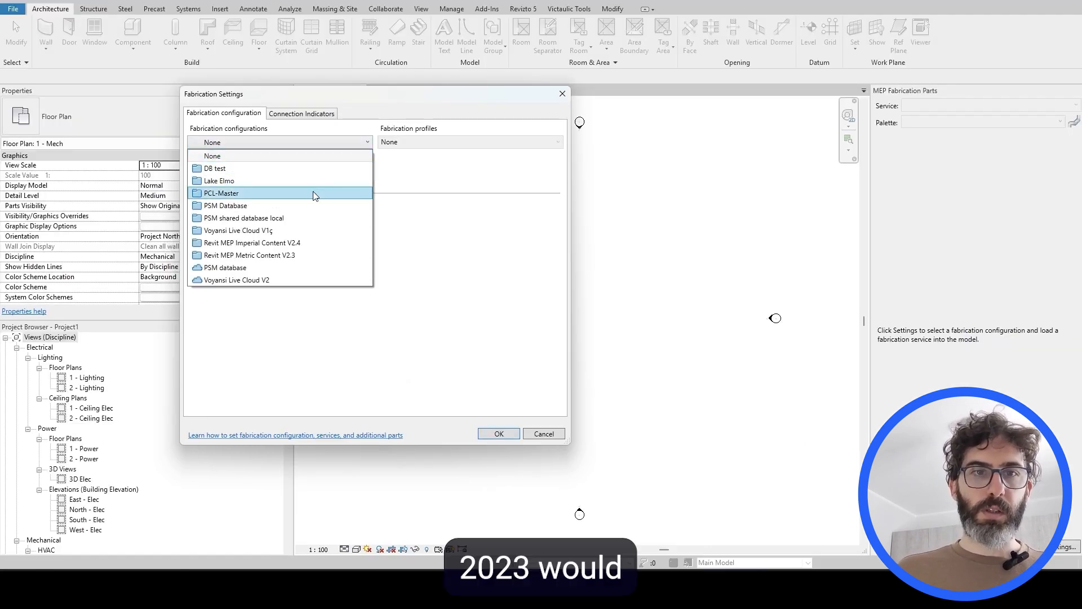
{"action": "left_click", "coordinate": [562, 94]}
{"action": "left_click", "coordinate": [562, 93]}
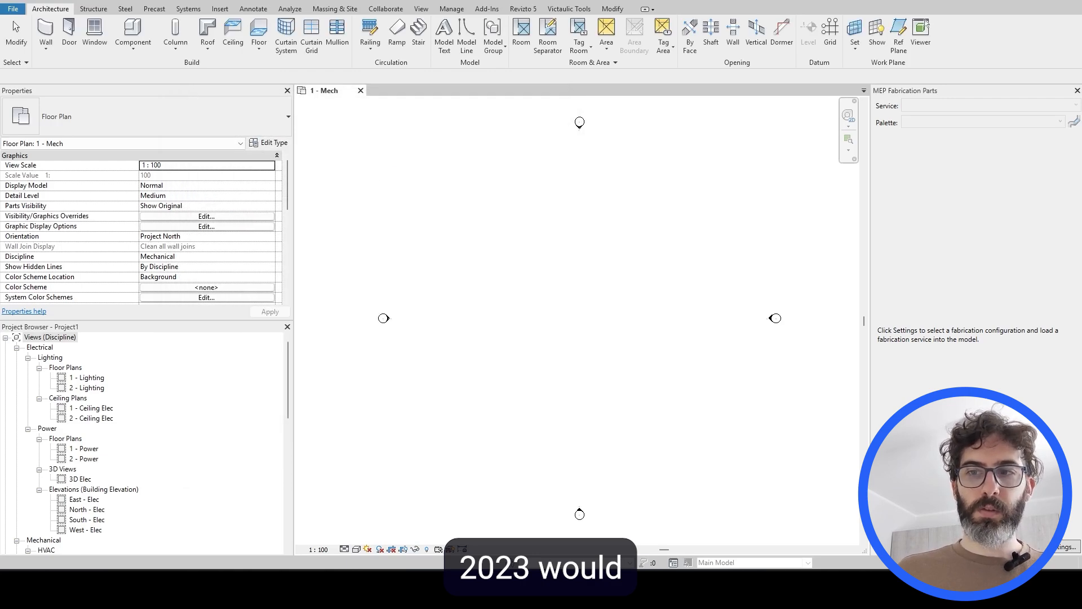
{"action": "left_click", "coordinate": [1056, 547]}
{"action": "left_click", "coordinate": [251, 142]}
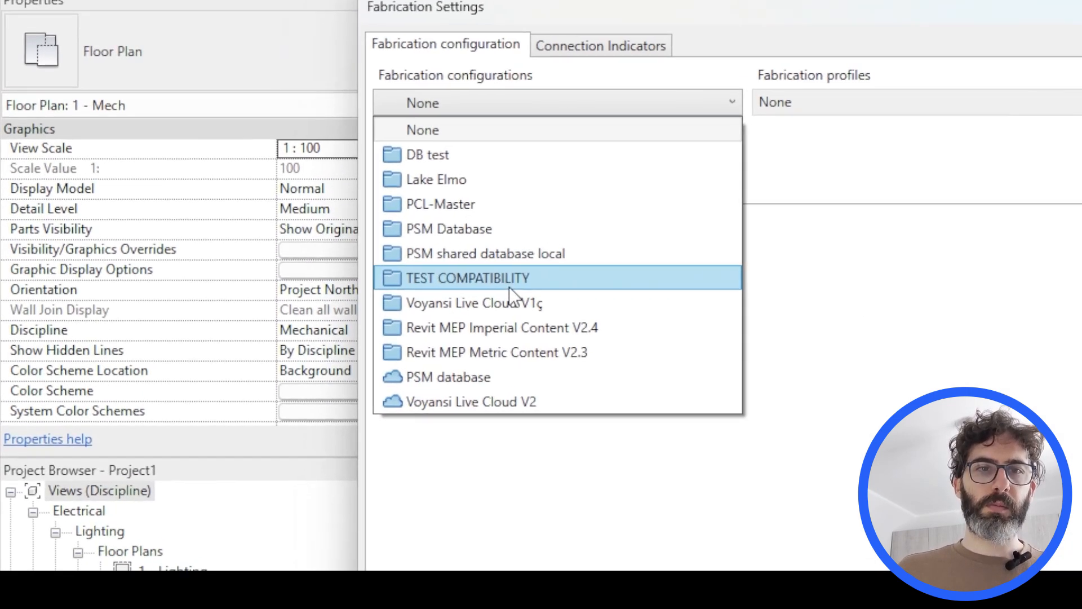
{"action": "left_click", "coordinate": [512, 282]}
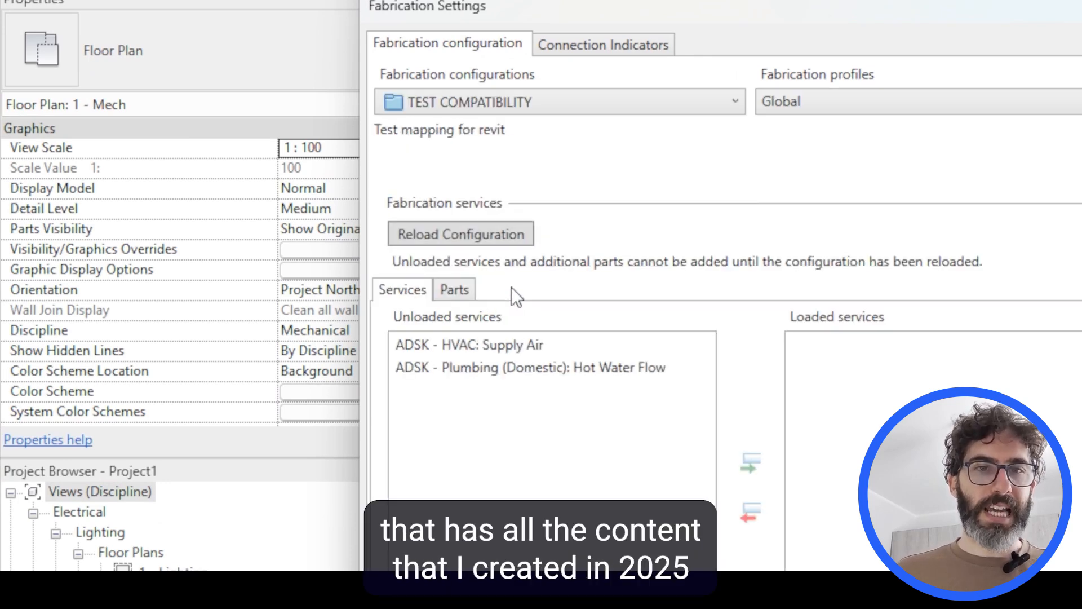